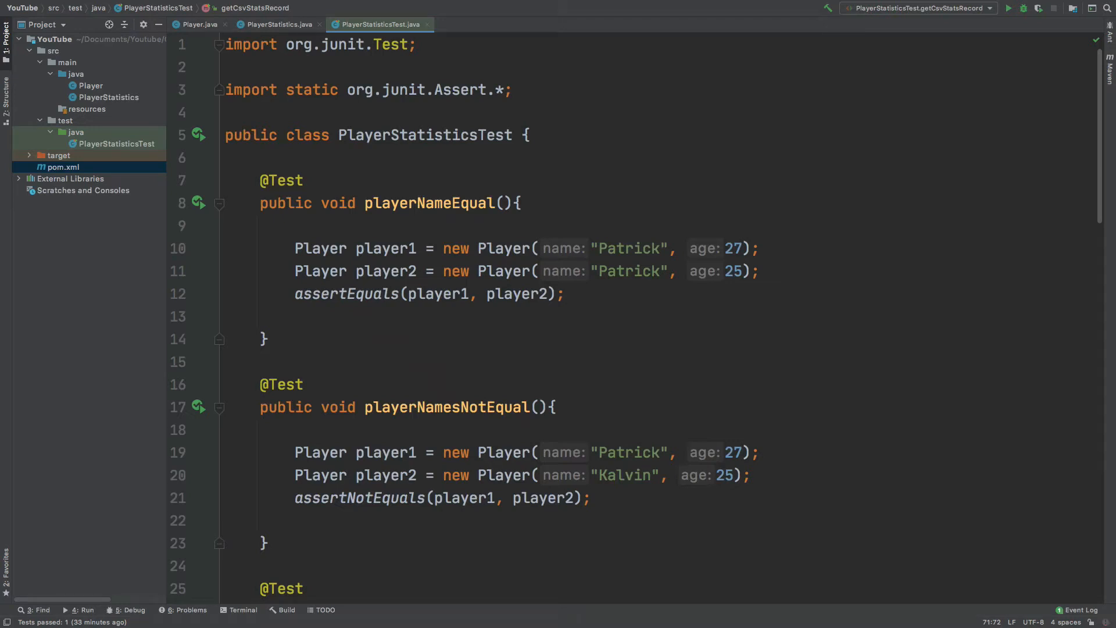
scroll(558, 315, "down", 2)
scroll(558, 314, "down", 2)
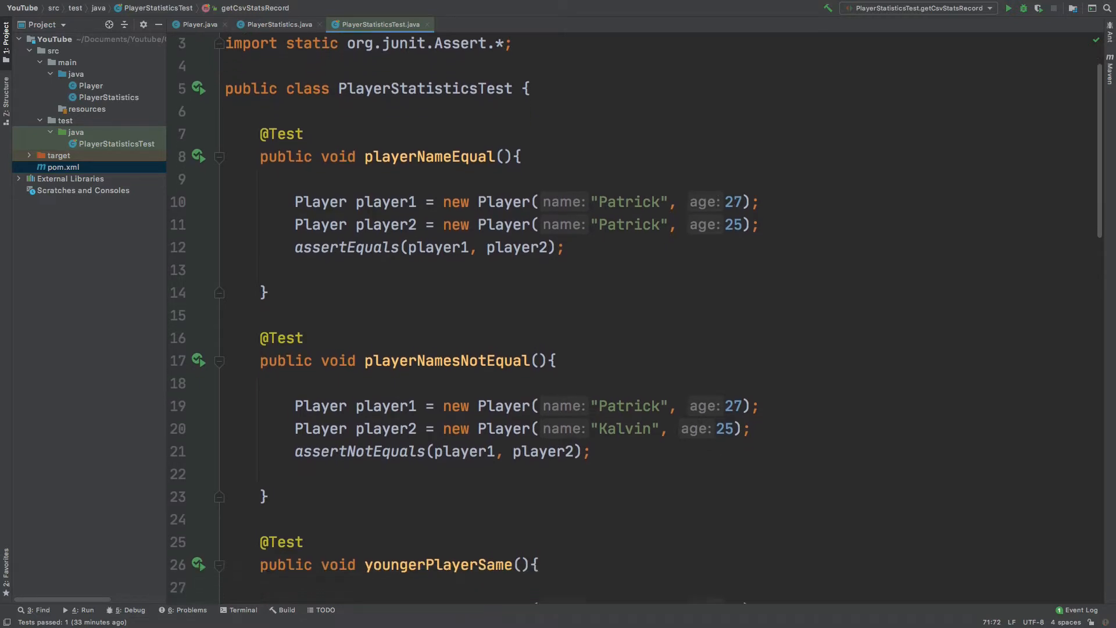
scroll(559, 314, "down", 1)
scroll(459, 318, "down", 1)
scroll(460, 317, "down", 1)
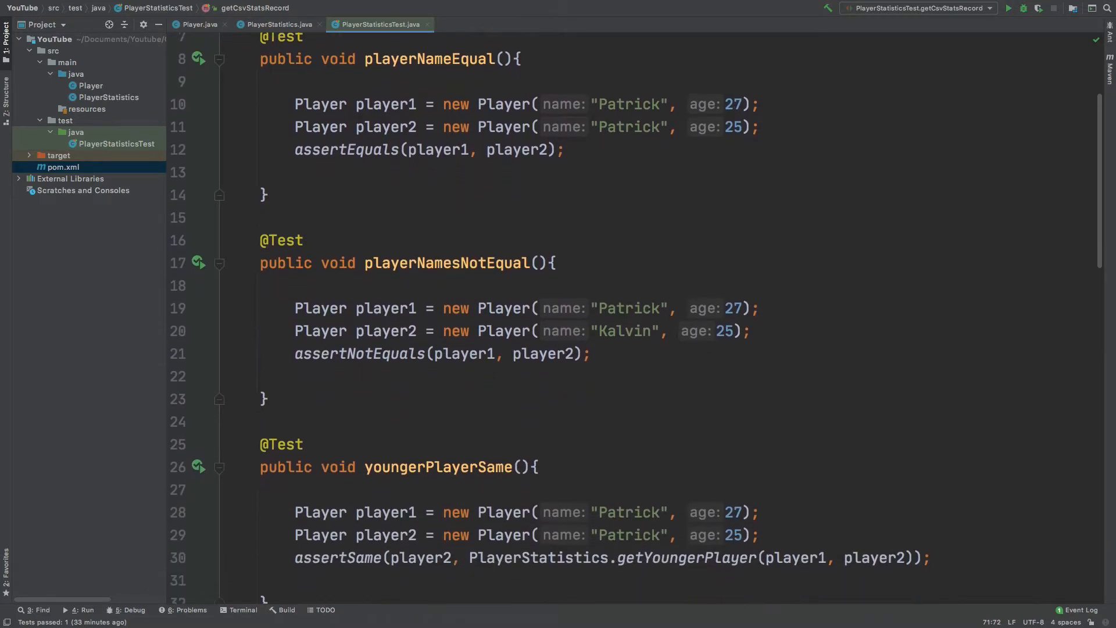
scroll(459, 317, "down", 1)
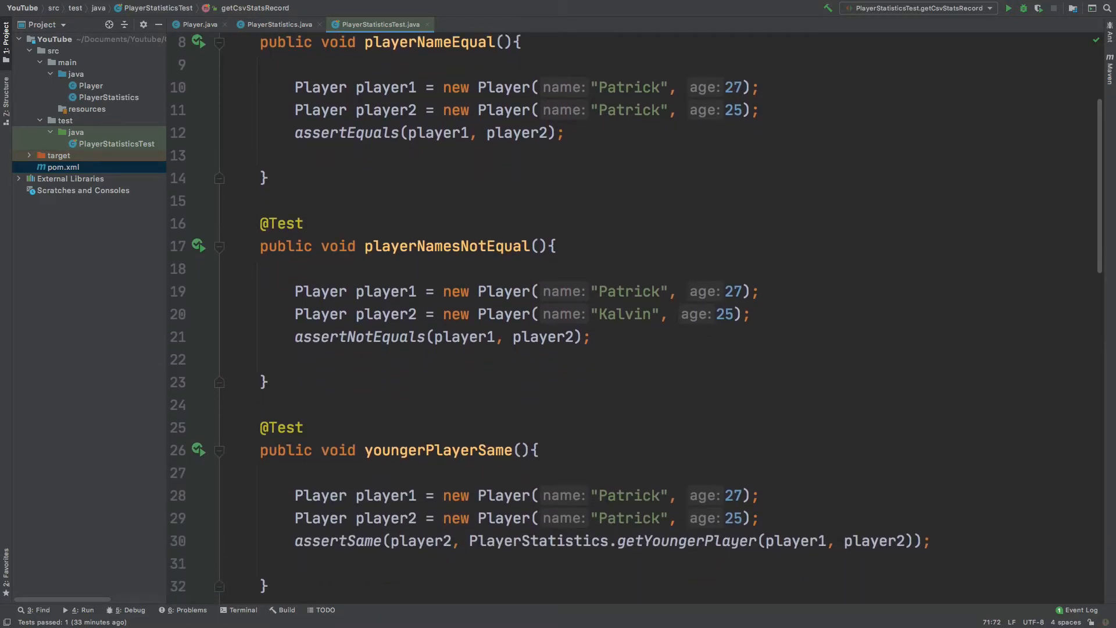
Step: Highlight the assertEquals call in the first test while reviewing the equality assertions
left_click_drag(294, 133, 399, 133)
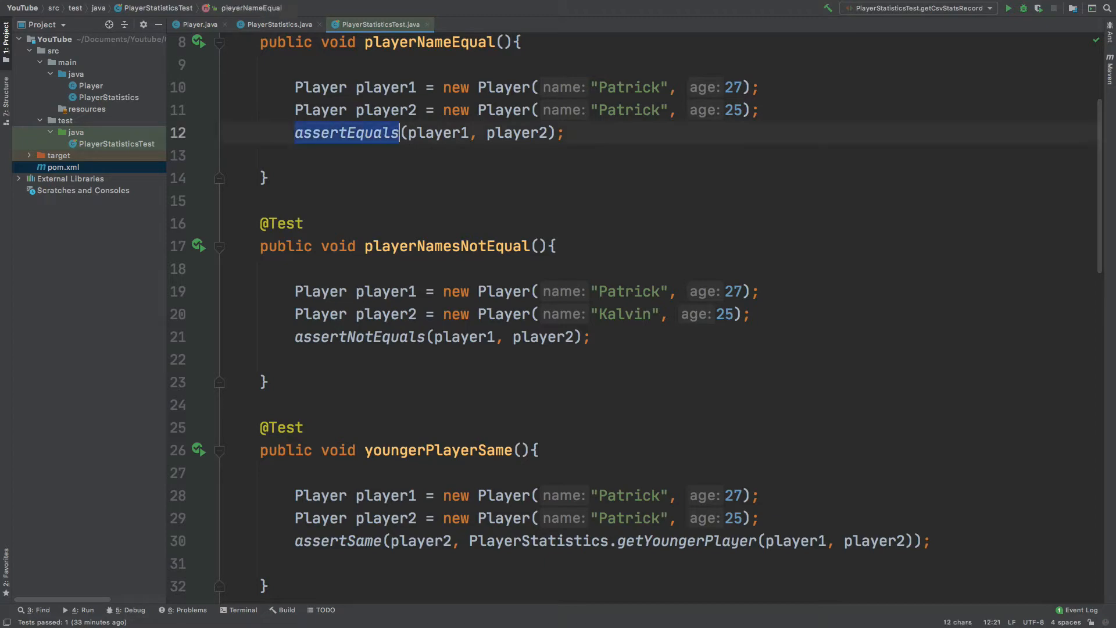
mouse_move(294, 336)
left_mouse_down()
mouse_move(445, 336)
mouse_move(426, 337)
left_mouse_up()
scroll(425, 336, "down", 4)
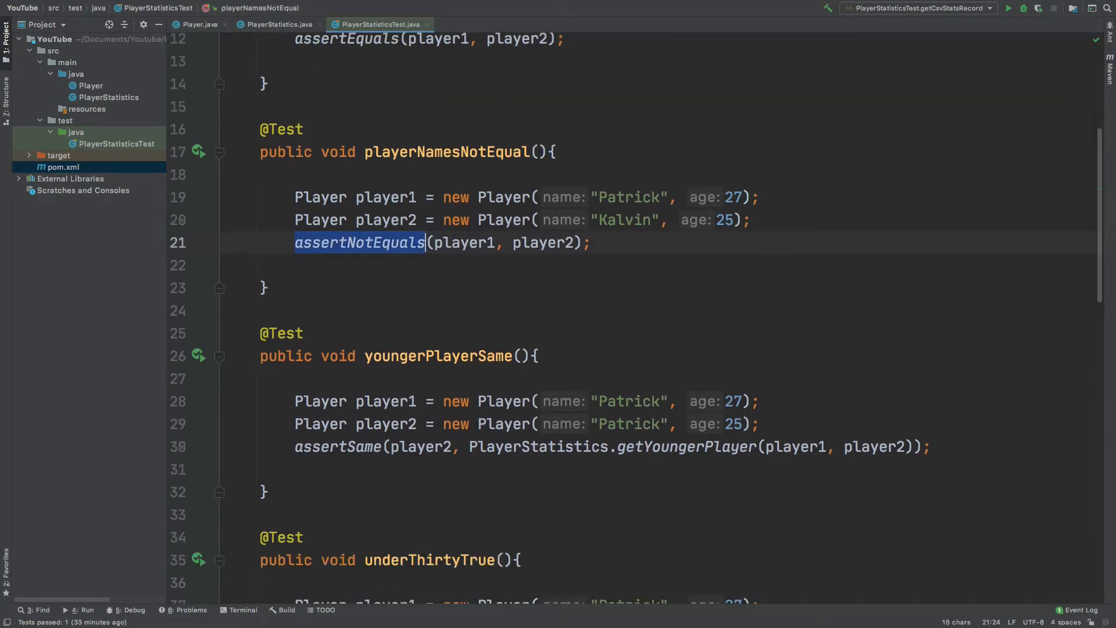
scroll(558, 314, "down", 4)
scroll(559, 314, "down", 4)
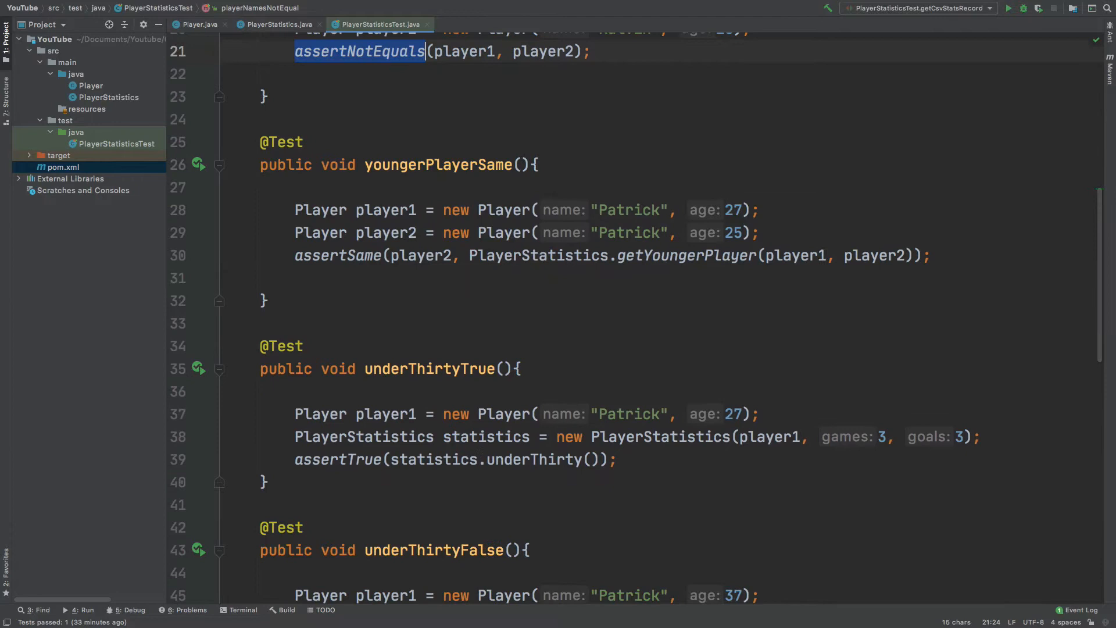
scroll(558, 314, "down", 4)
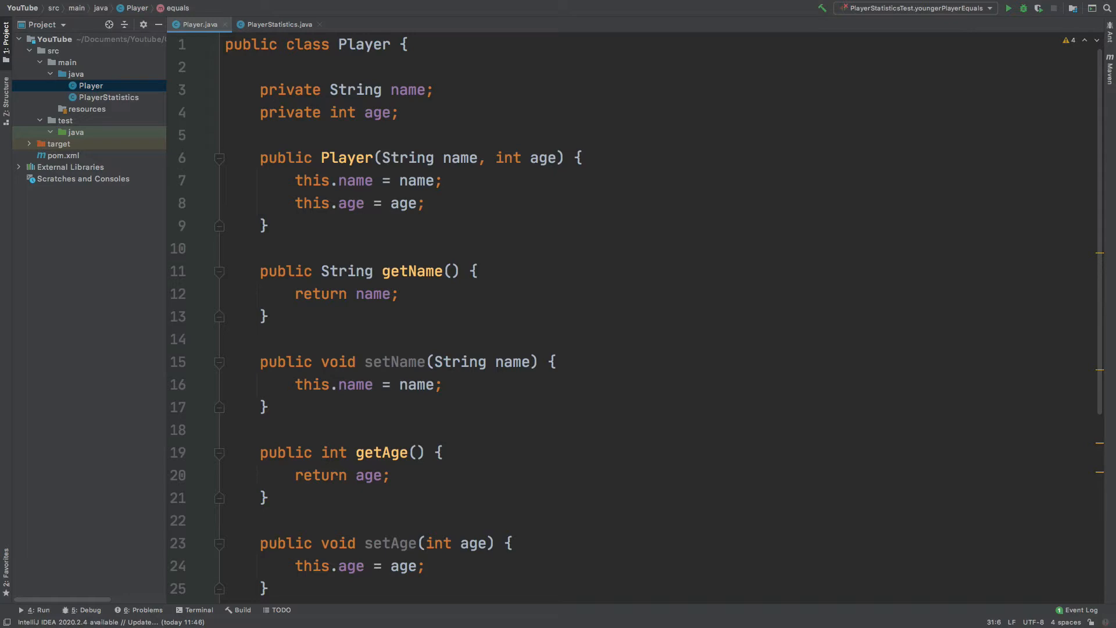
scroll(636, 317, "down", 1)
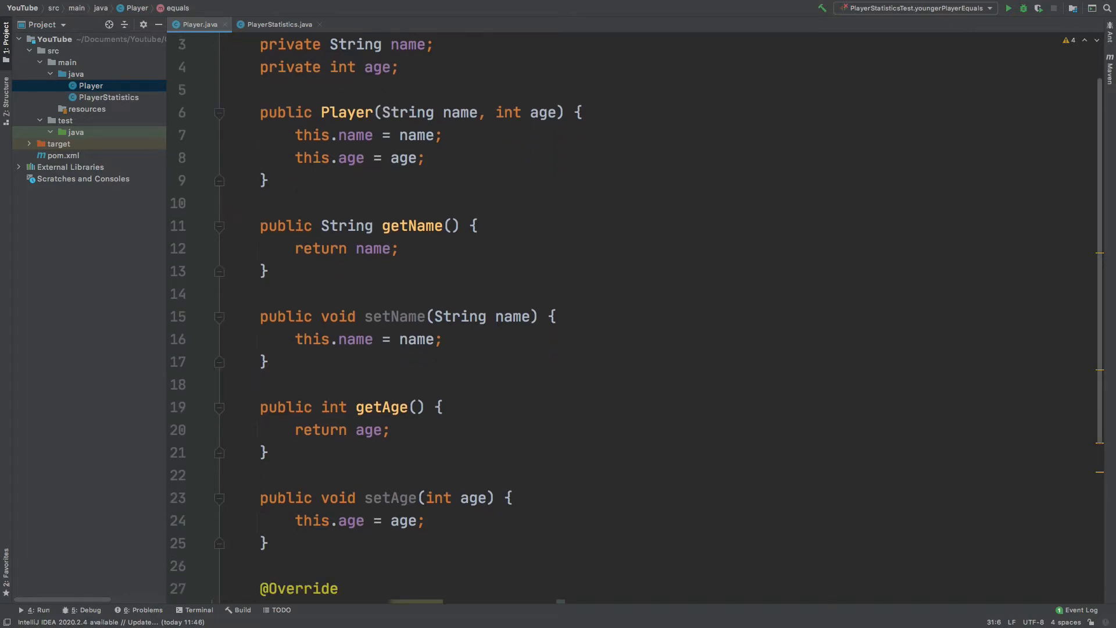
scroll(636, 318, "down", 3)
scroll(636, 318, "down", 1)
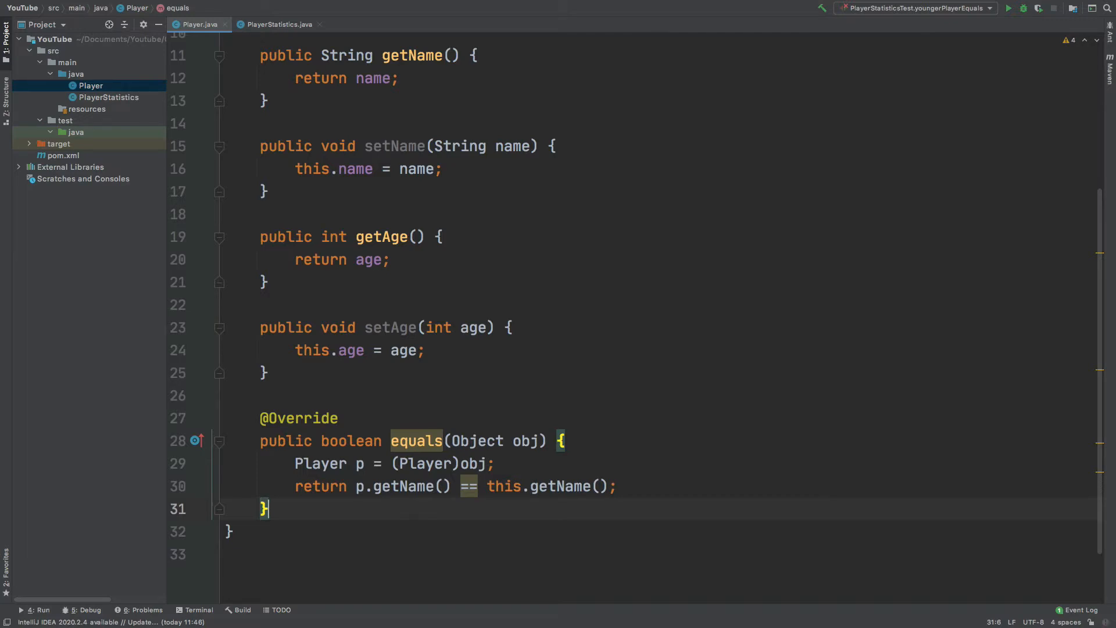
key("ctrl+Tab")
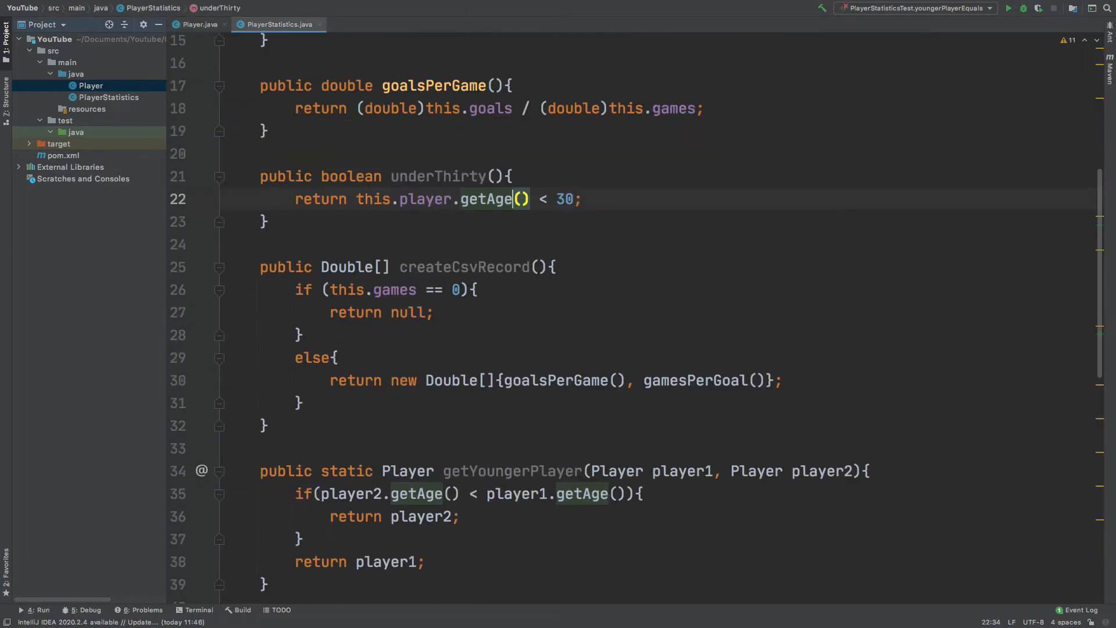
scroll(628, 314, "up", 3)
scroll(627, 314, "up", 2)
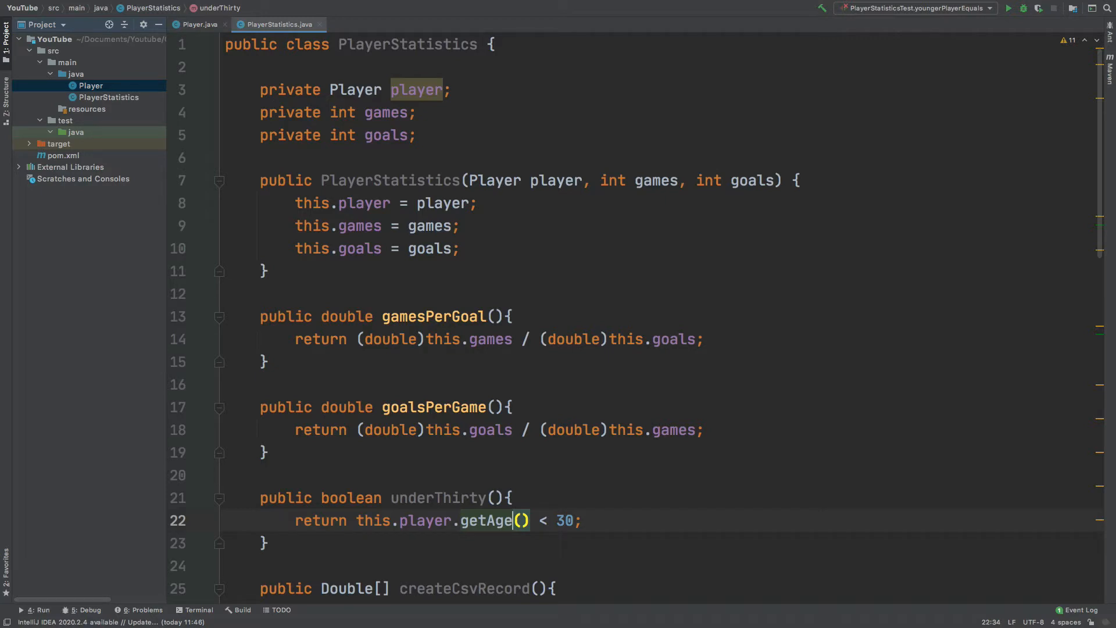
scroll(558, 542, "down", 1)
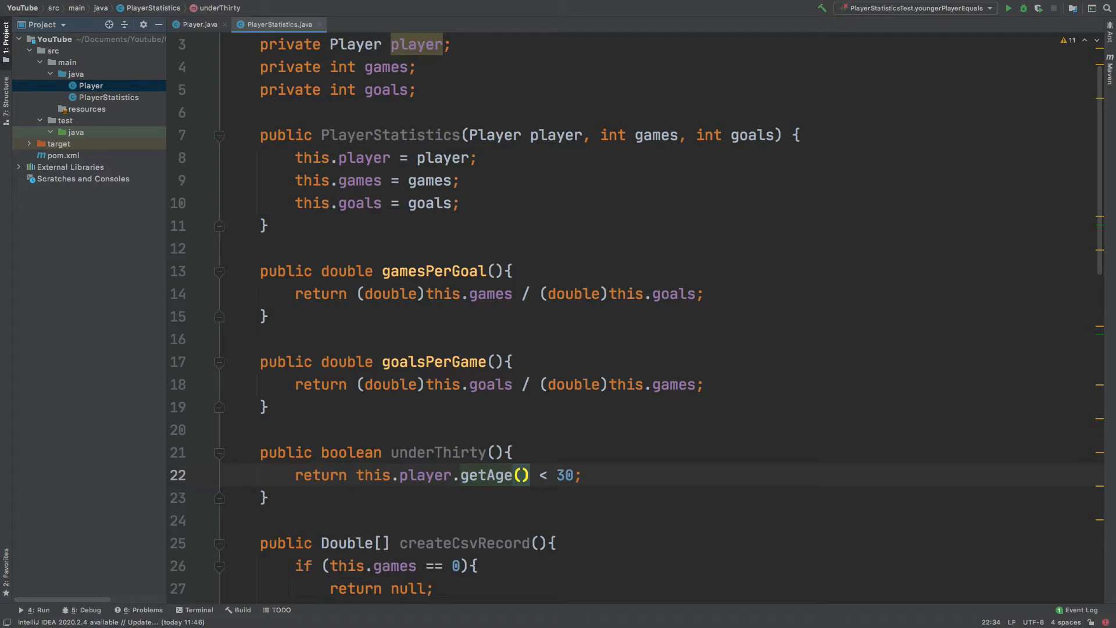
scroll(559, 317, "down", 1)
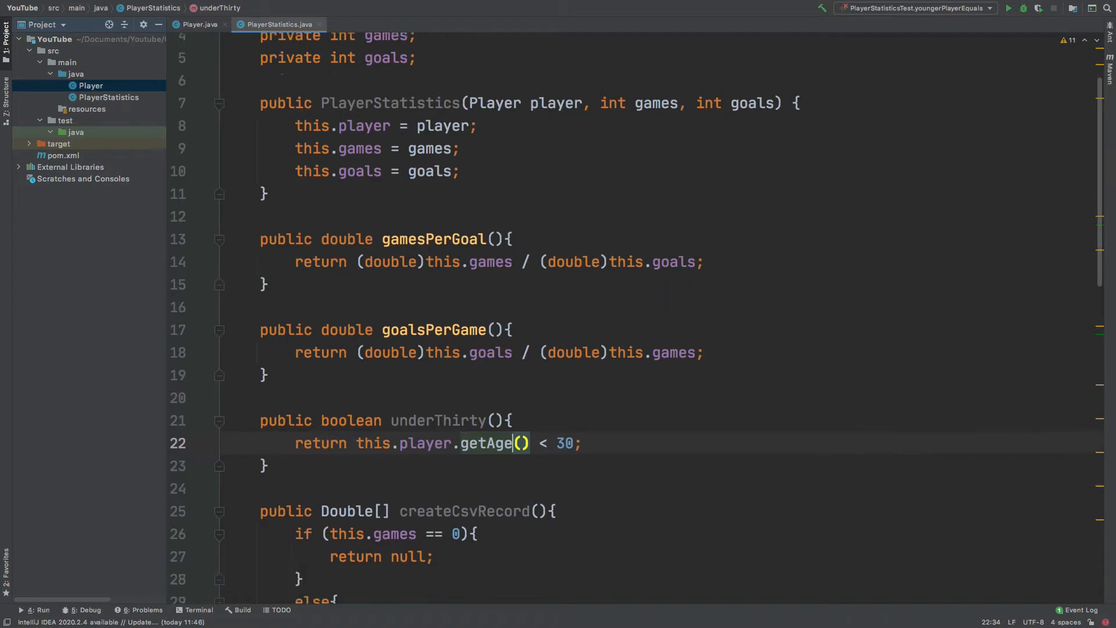
scroll(559, 317, "down", 2)
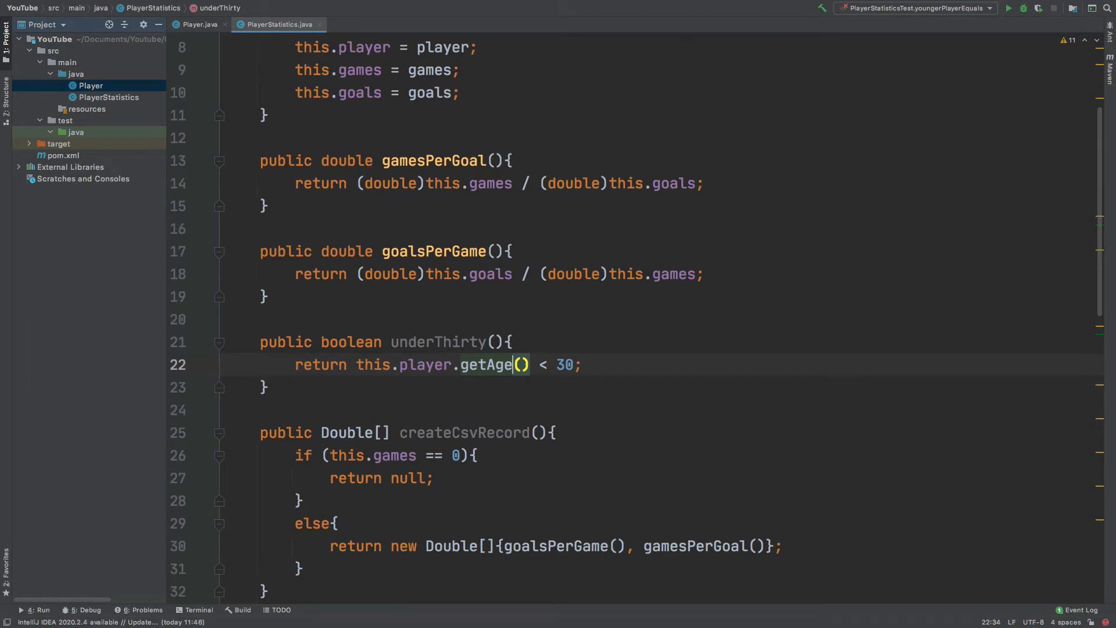
scroll(559, 317, "down", 1)
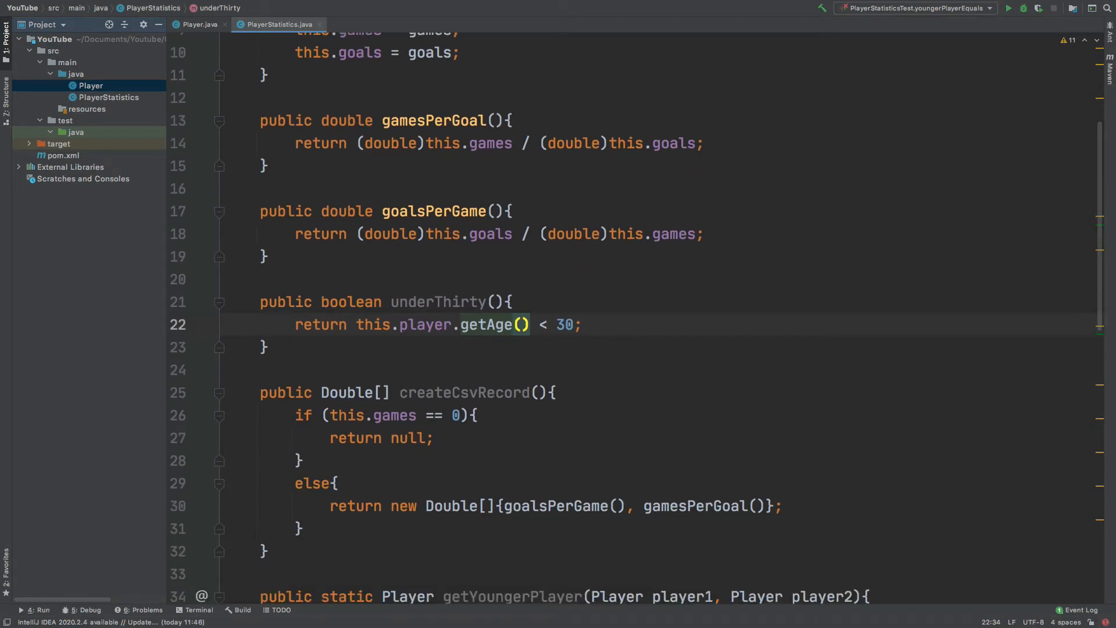
scroll(558, 318, "down", 2)
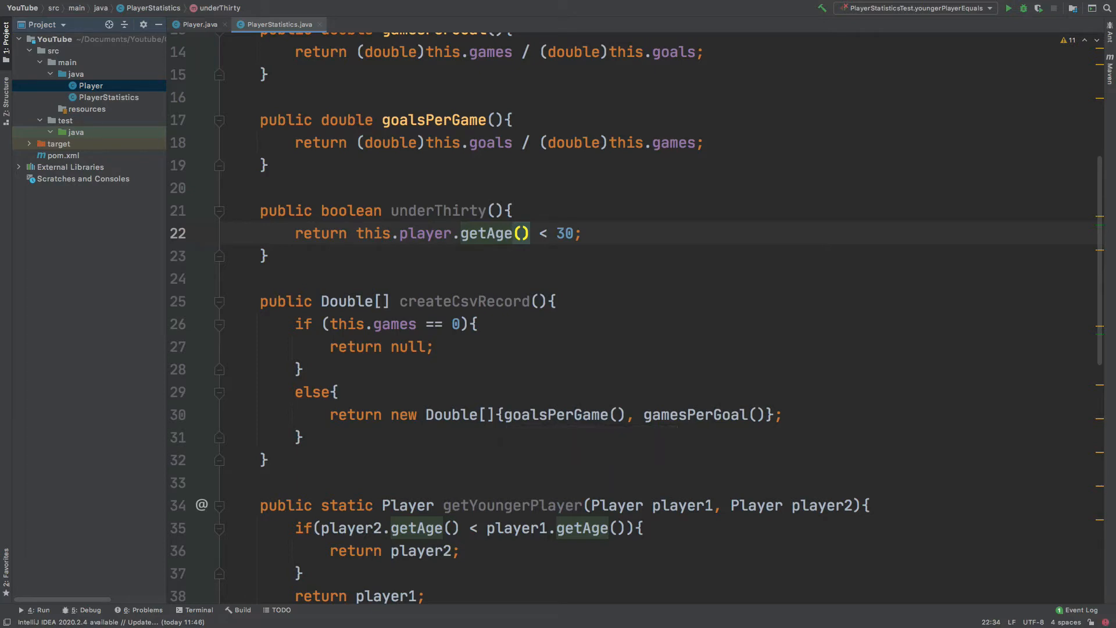
scroll(637, 314, "down", 5)
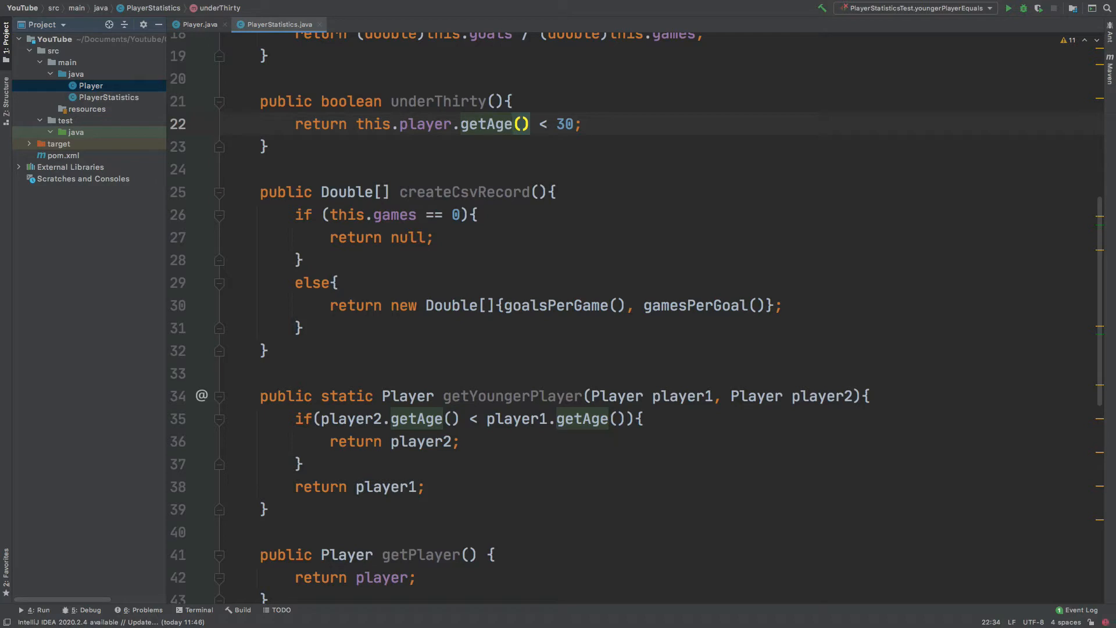
scroll(636, 313, "down", 3)
scroll(637, 314, "down", 2)
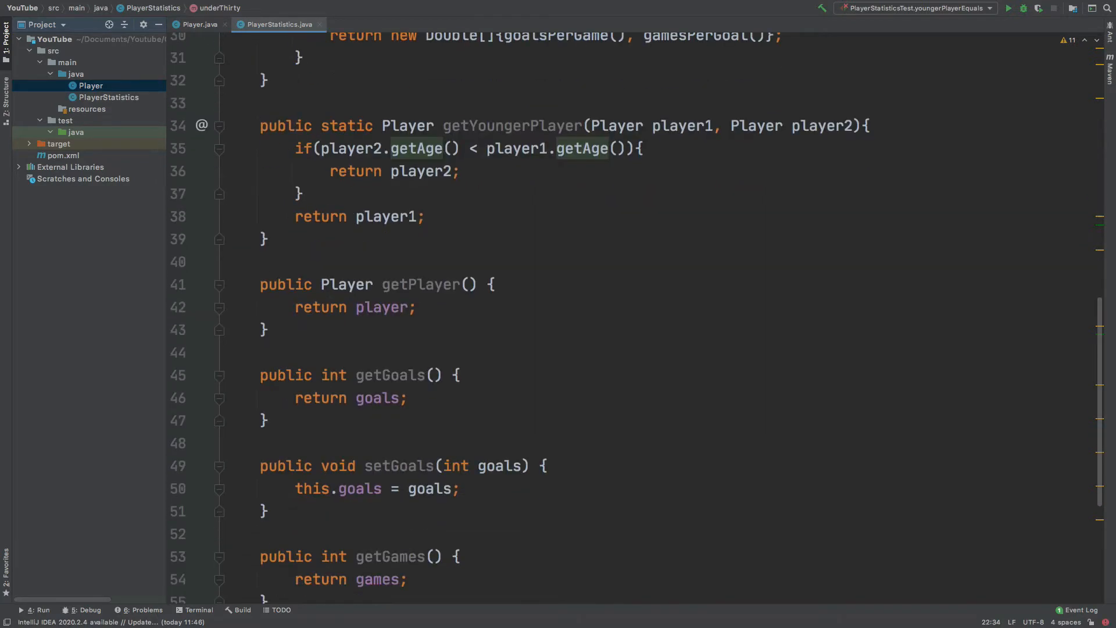
scroll(637, 314, "down", 2)
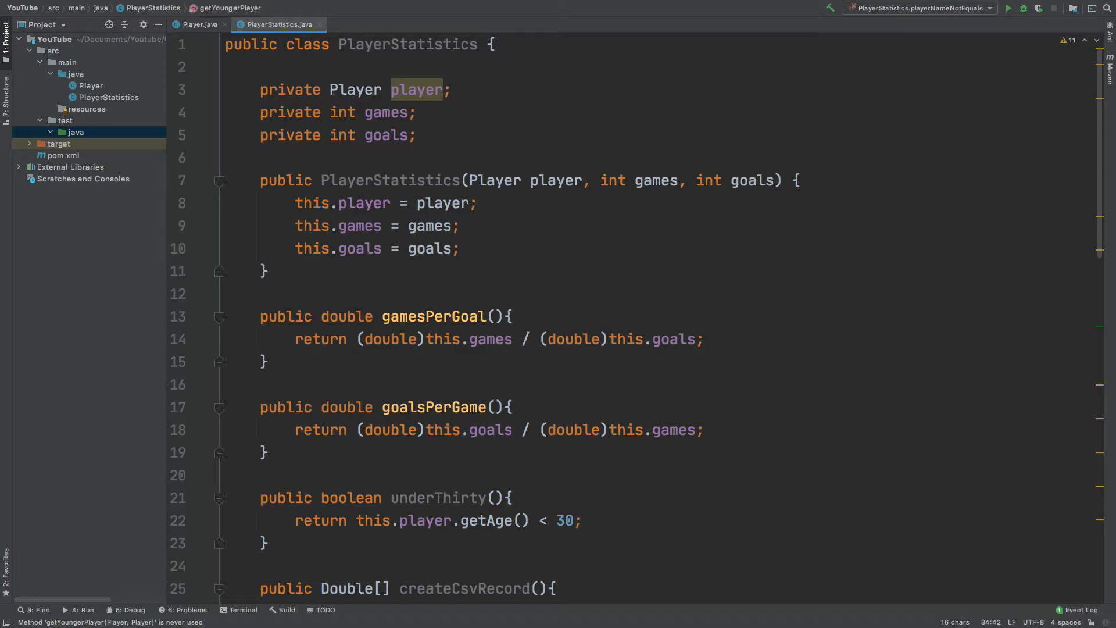
Step: Create a new Java class PlayerStatisticsTest under src/test/java
left_click(76, 131)
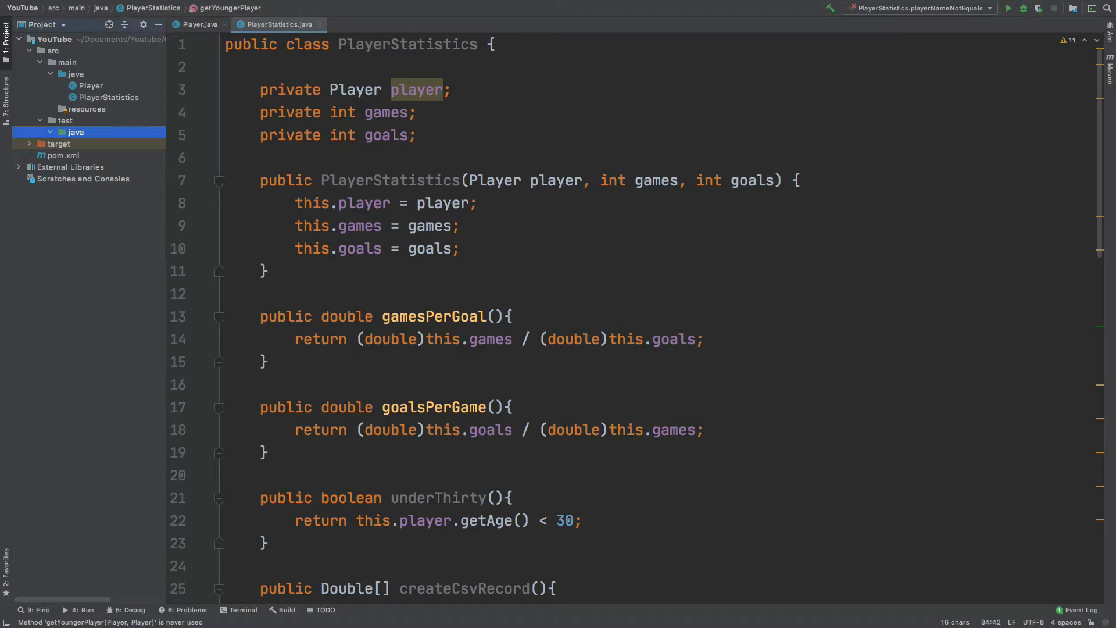
right_click(88, 135)
left_click(411, 139)
type("PlayerStatistic")
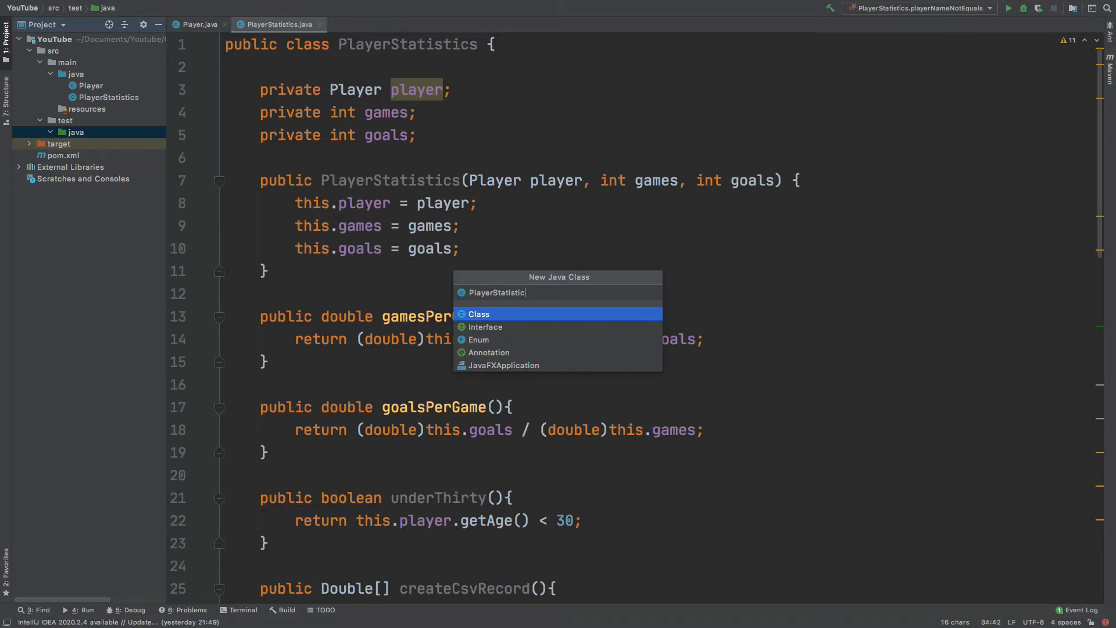
type("sTest")
key("Return")
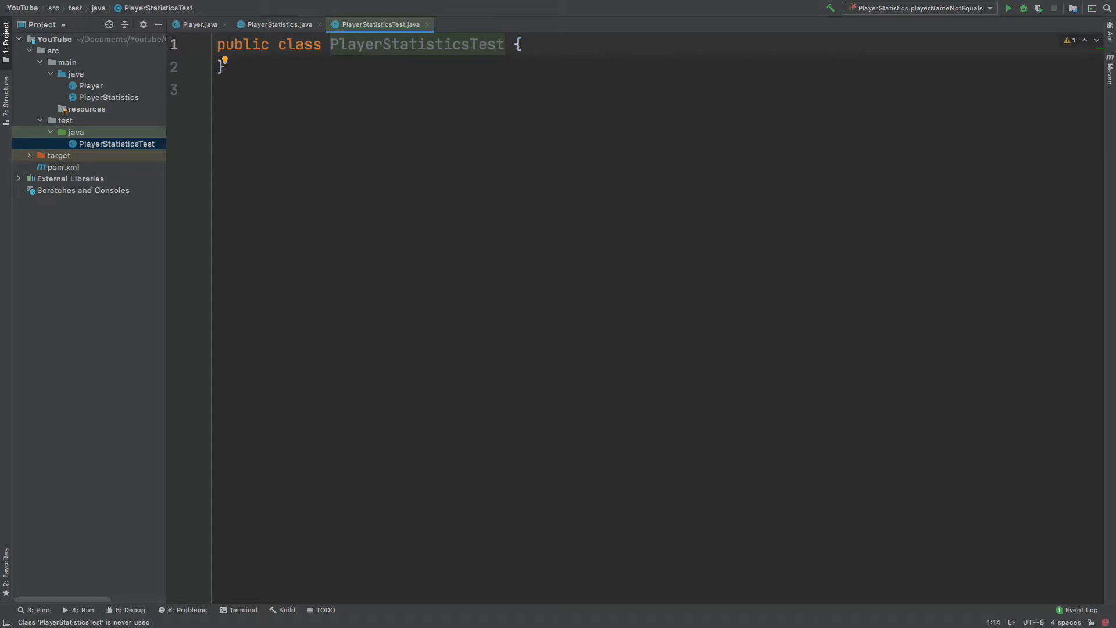
Step: Check the JUnit 4.12 test dependency in pom.xml and close it again
double_click(63, 166)
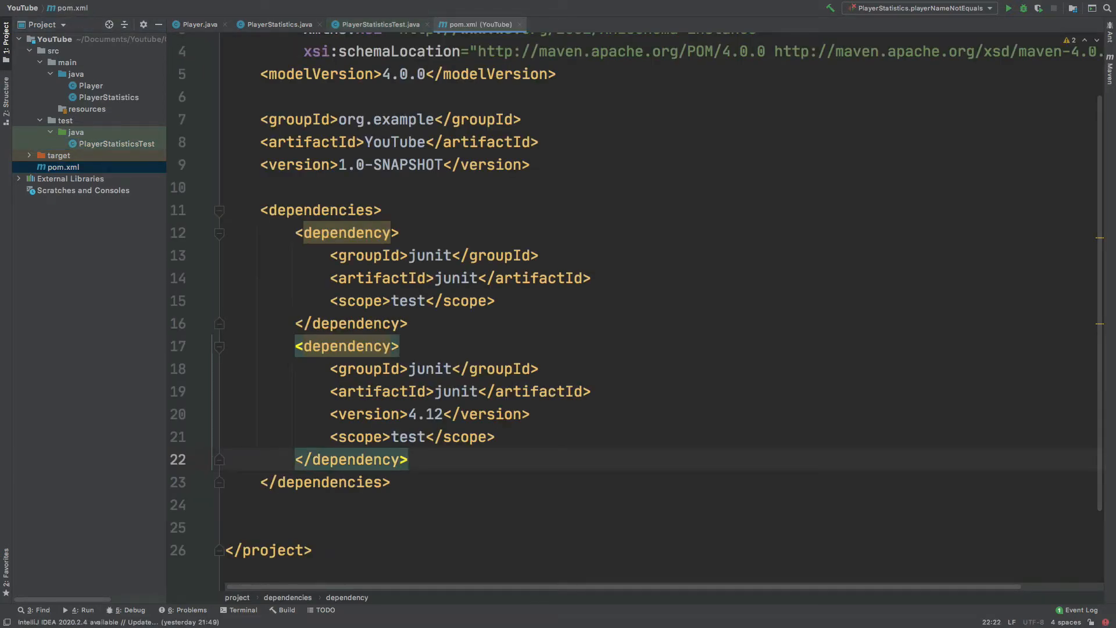
key("super+w")
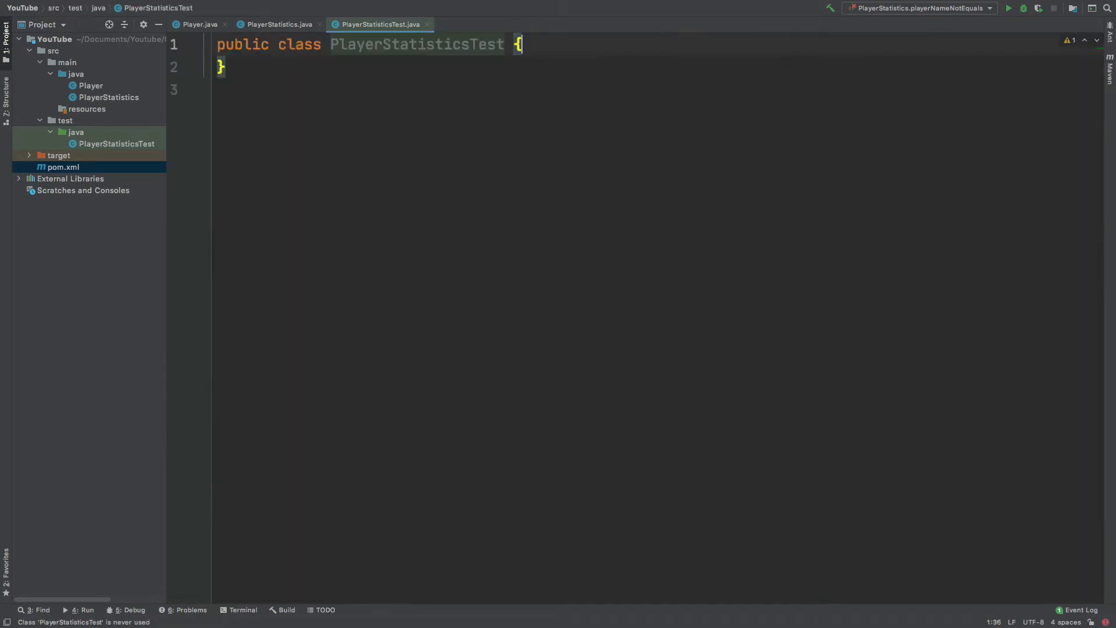
key("Return")
key("Return")
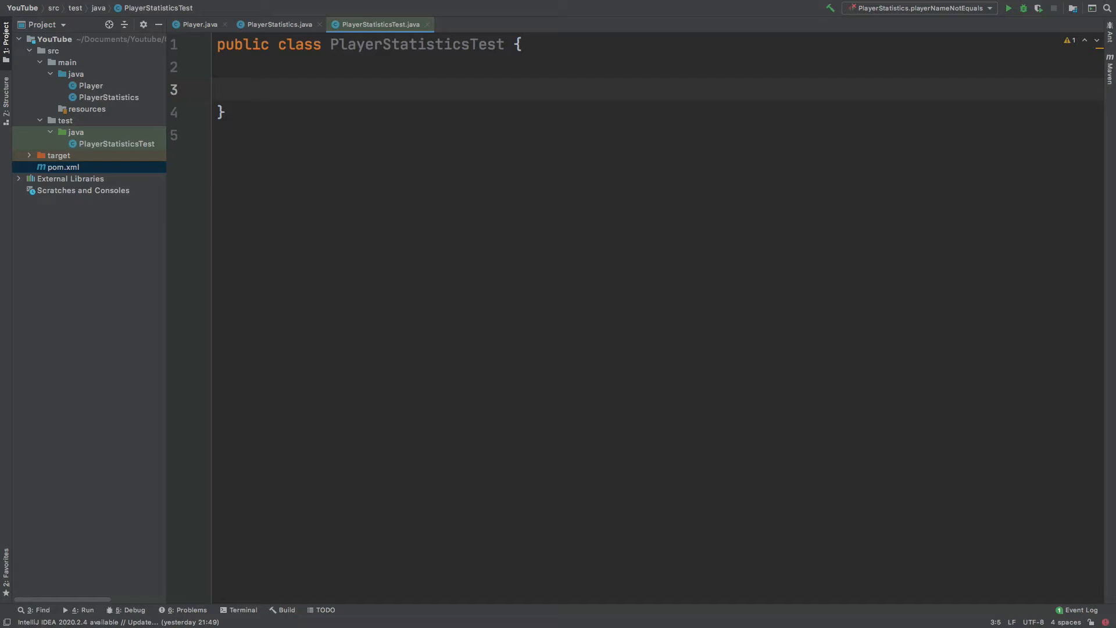
type("@Test")
key("Return")
type("public void player")
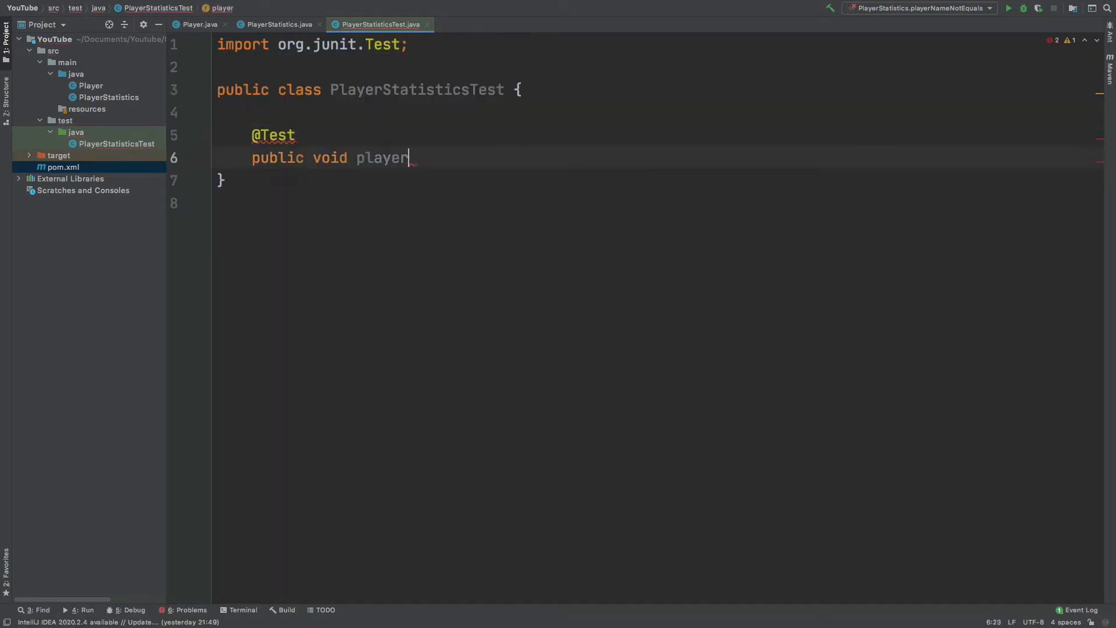
type("NameEqual(){")
key("Return")
key("Return")
key("Return")
key("Up")
type("Player player1 = new Player(\"Patrick\", ")
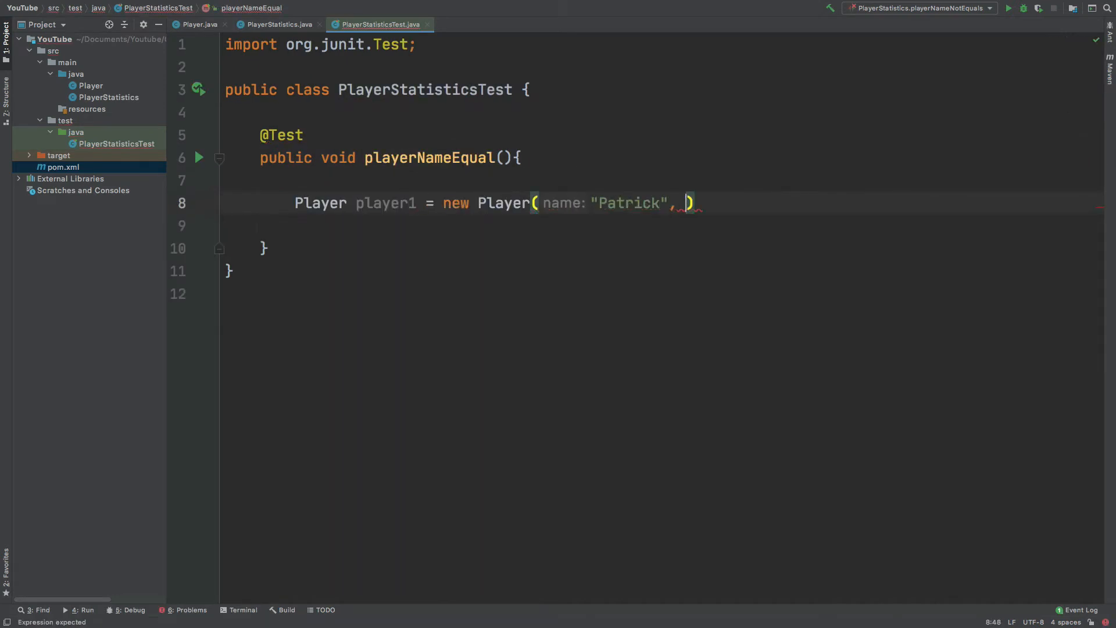
type("27);")
key("Return")
type("Player player2 = new Player(\"Patrick\", 25);")
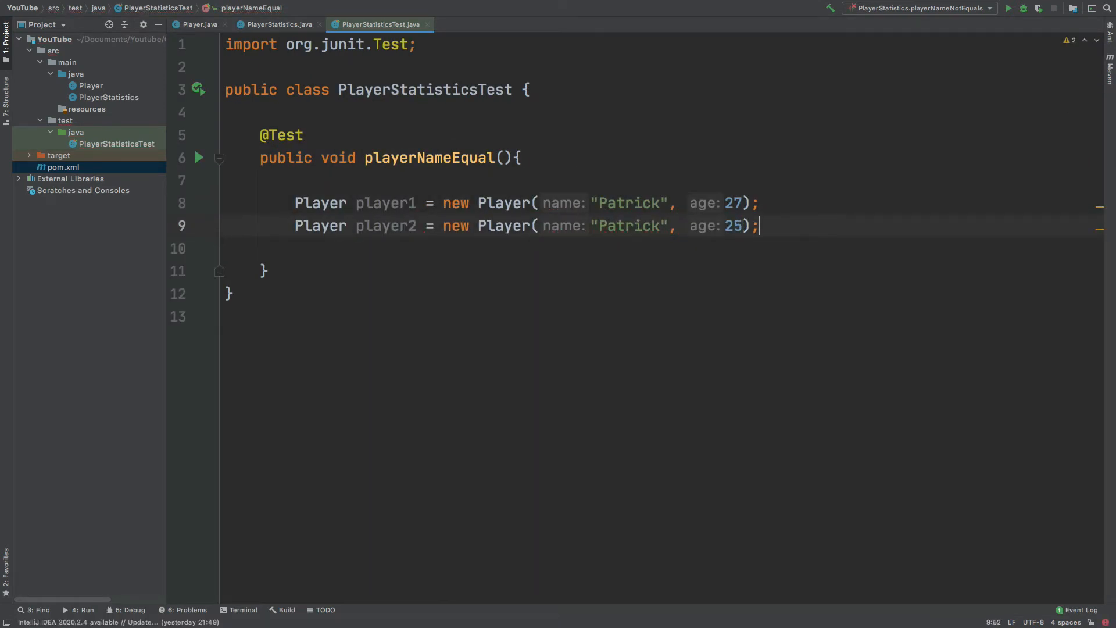
key("Return")
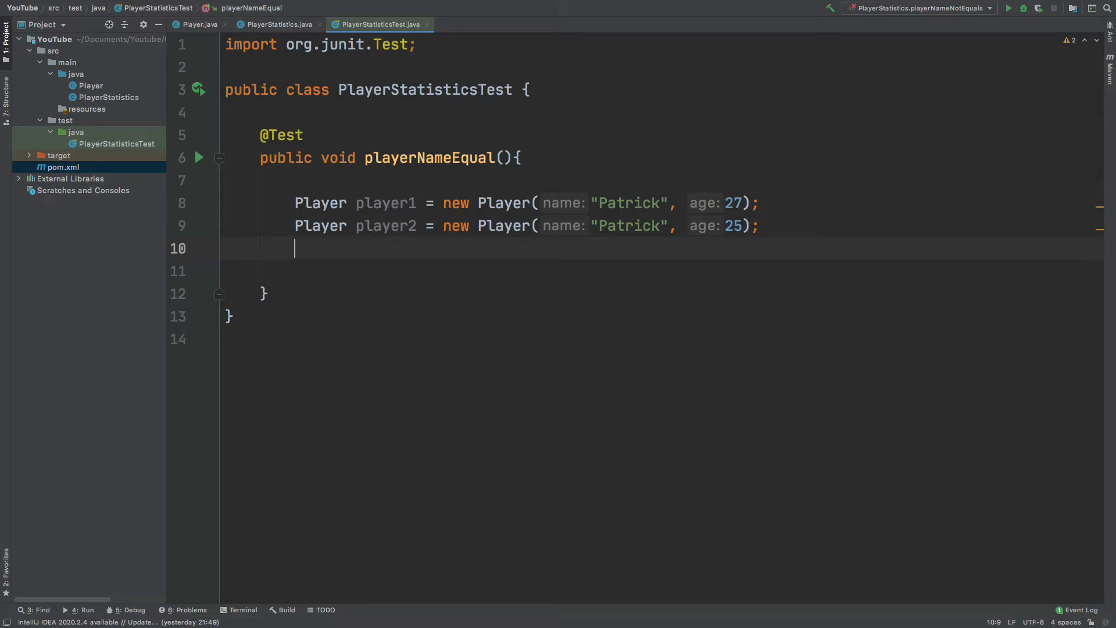
type("assertEquals(")
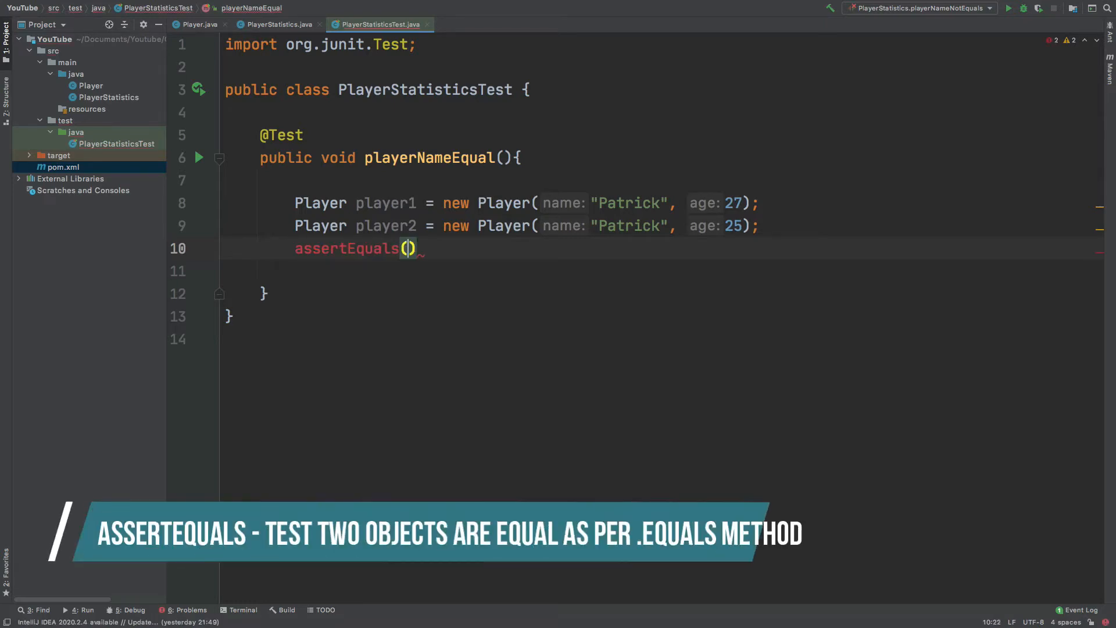
type("player1, player2")
Step: Complete assertEquals(player1, player2) with a static import and try a message argument
key("alt+Return")
key("Return")
type(";")
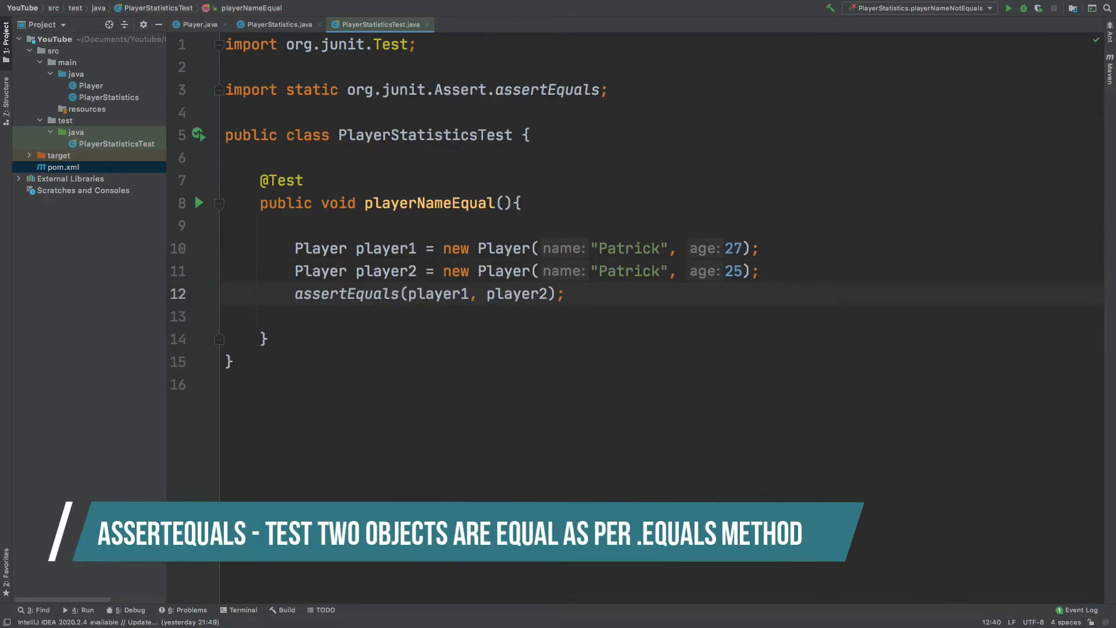
left_click(406, 293)
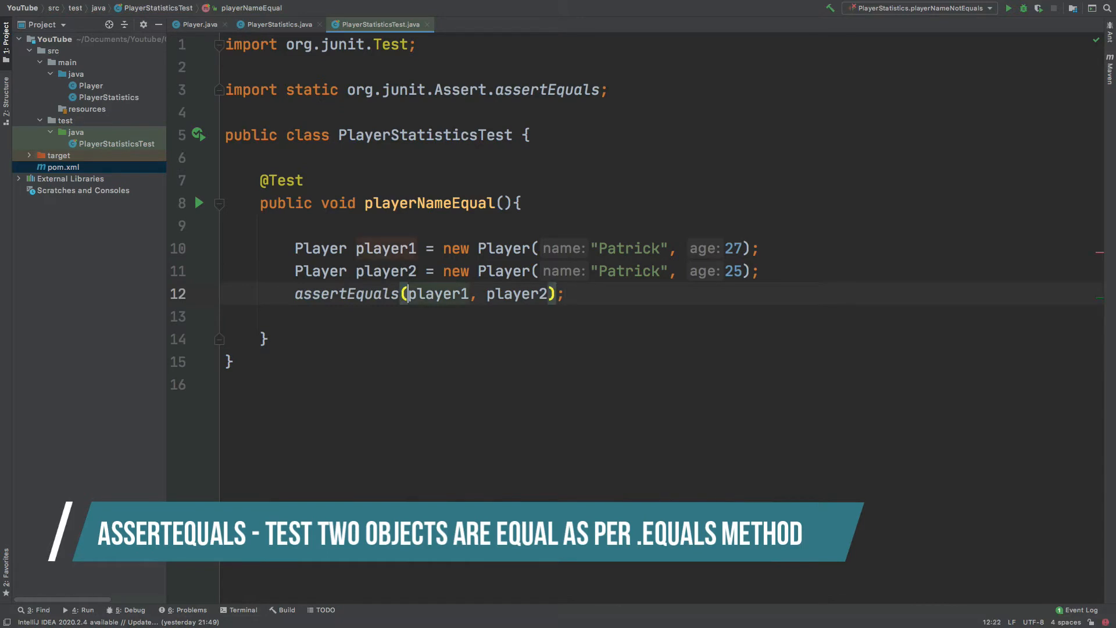
type("\"")
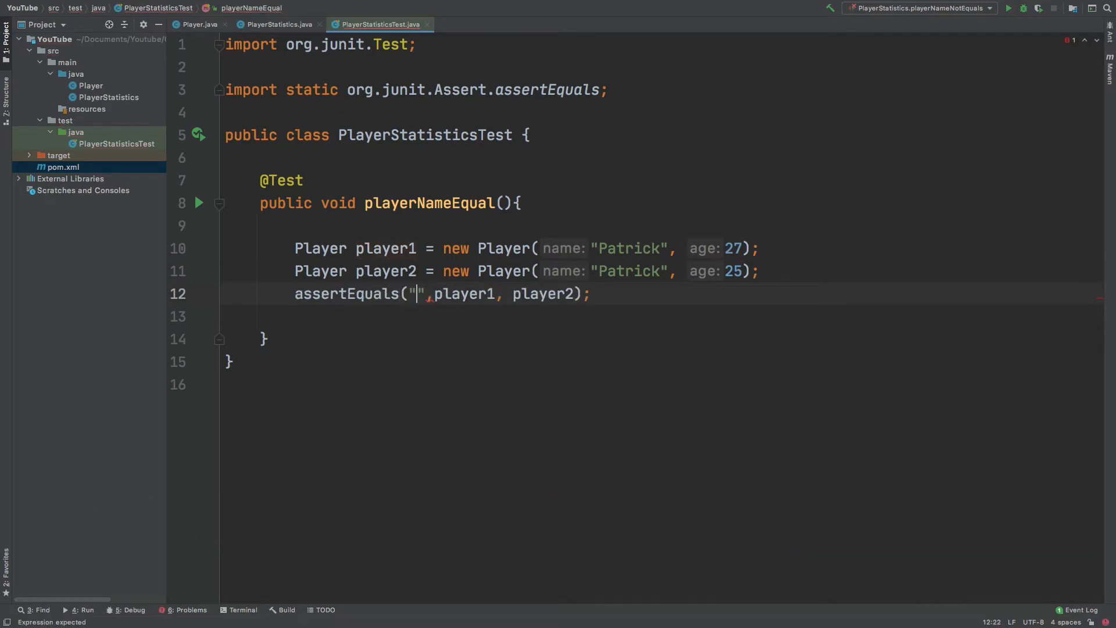
type("\",")
key("Left")
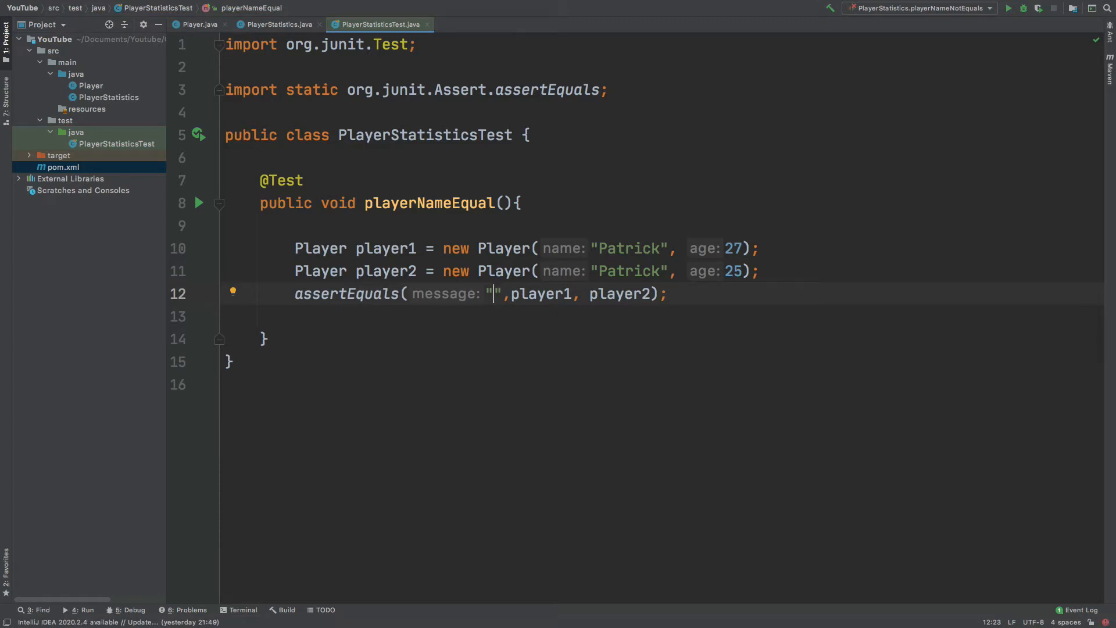
type("Players not equal with same name")
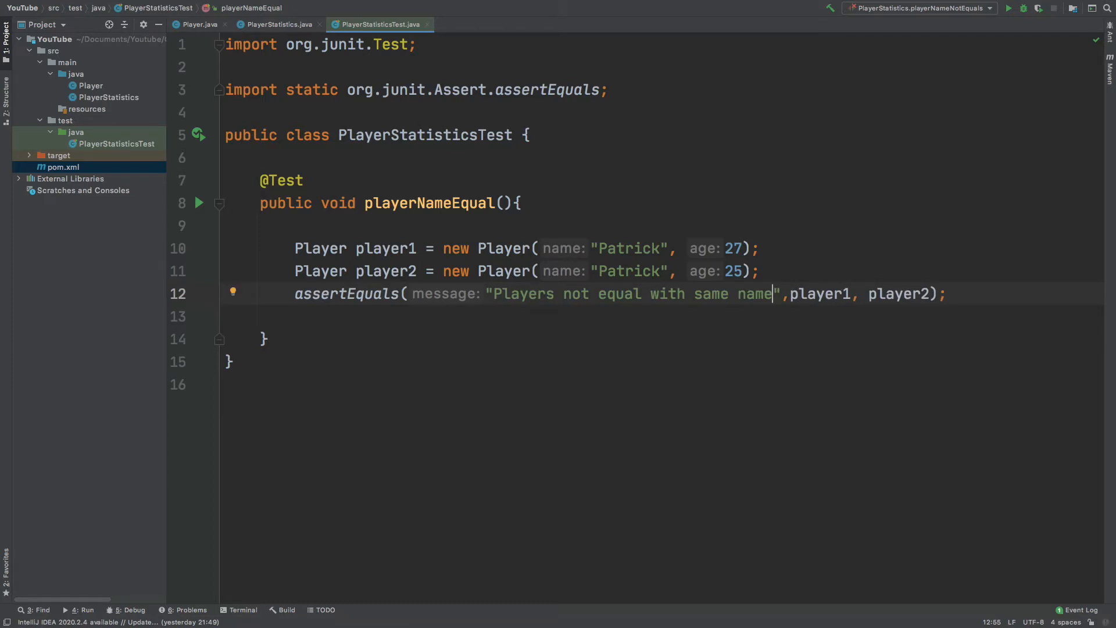
Step: Delete the message argument again and run playerNameEqual so it passes
key("Right")
key("Right")
key("shift+alt+Left")
key("shift+alt+Left")
key("shift+alt+Left")
key("shift+alt+Left")
key("shift+alt+Left")
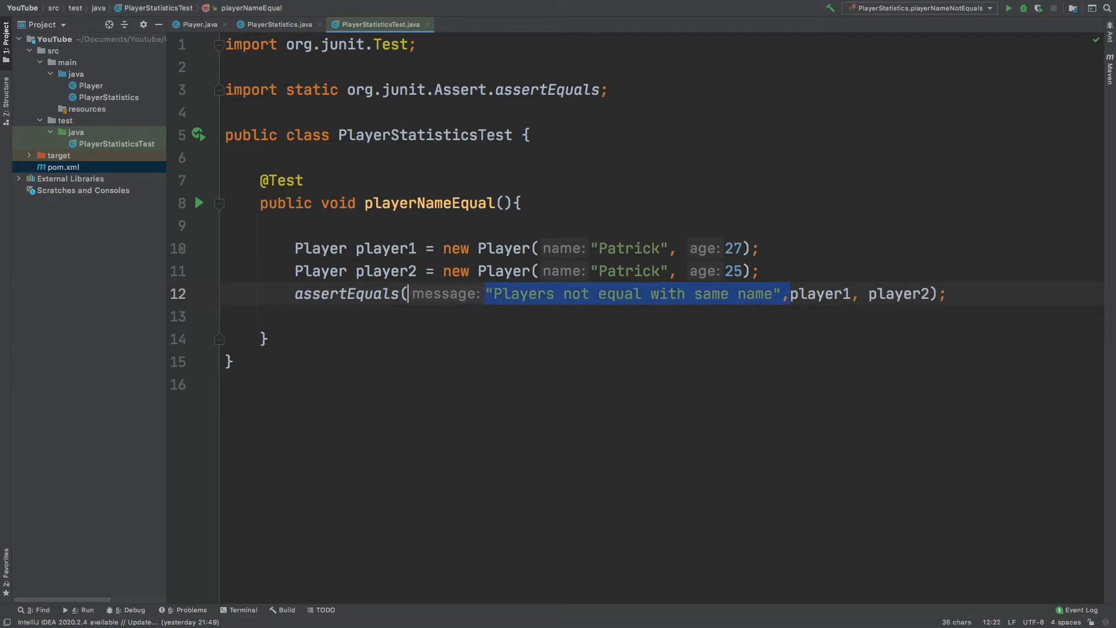
key("BackSpace")
key("ctrl+shift+r")
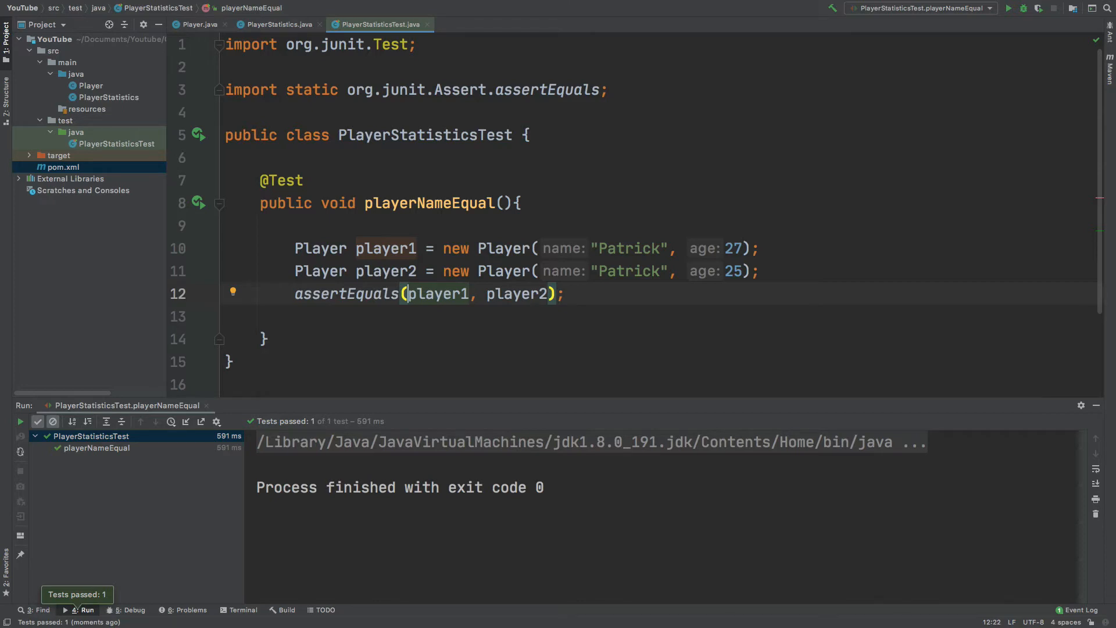
Step: Write playerNamesNotEqual with Patrick/27 and Kalvin/25 asserting assertNotEquals(player1, player2), statically imported
key("Down")
key("Down")
key("End")
type("@Test     public void playerNamesNotEqual(){          Player player1 = new Player(\"Pat")
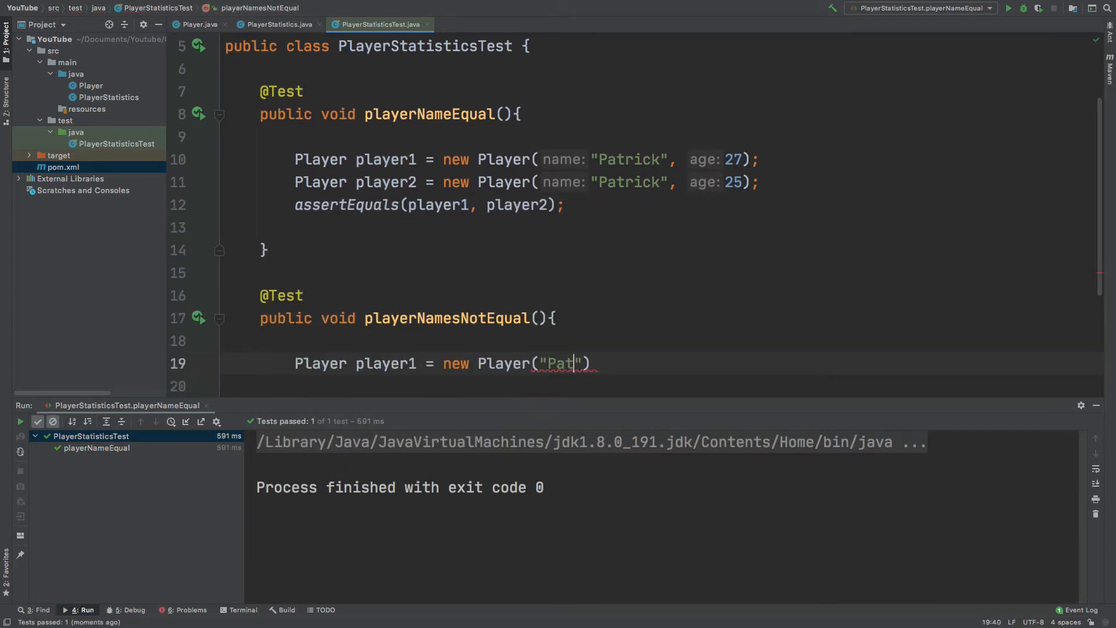
type("rick\", 27);         Player player2 = new Player(\"Kalvin\", 25);")
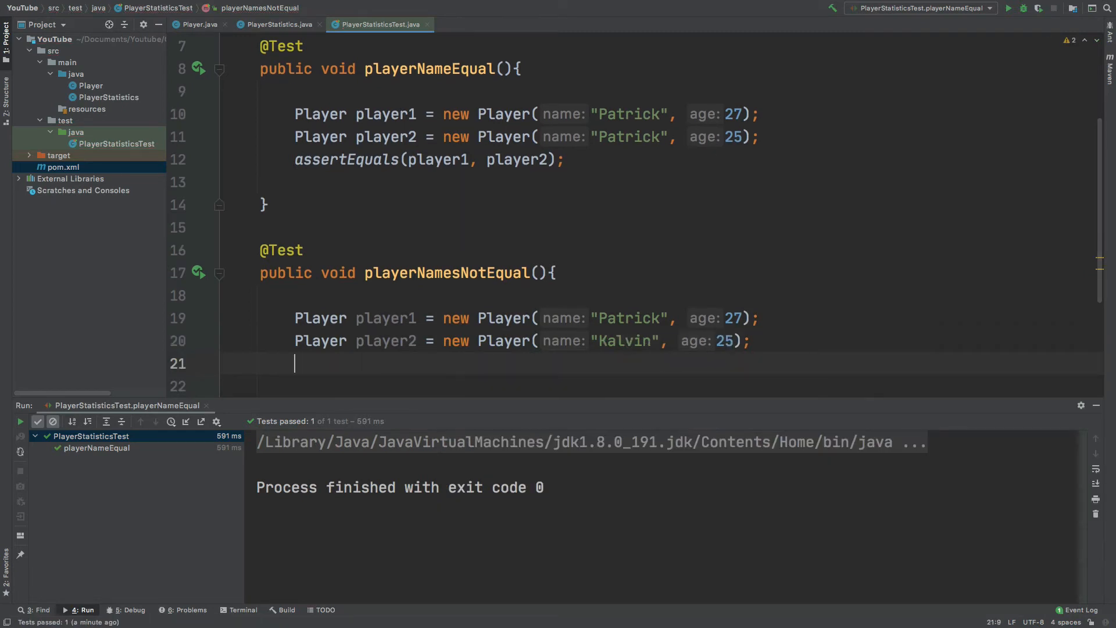
scroll(634, 213, "down", 1)
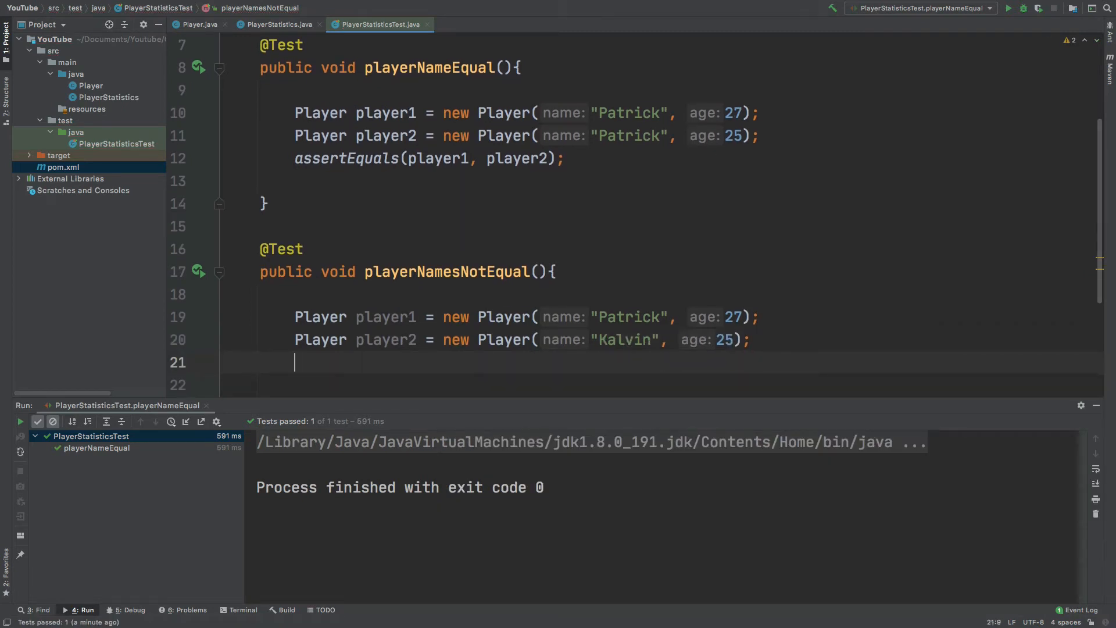
scroll(635, 210, "down", 1)
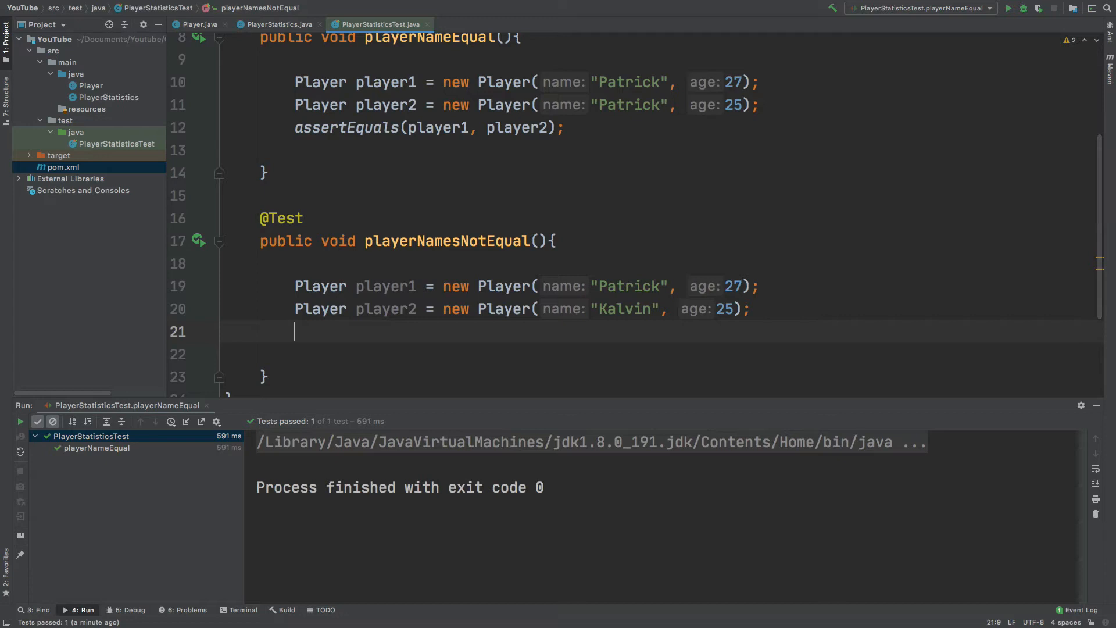
type("assertNotEquals(player1, player2);")
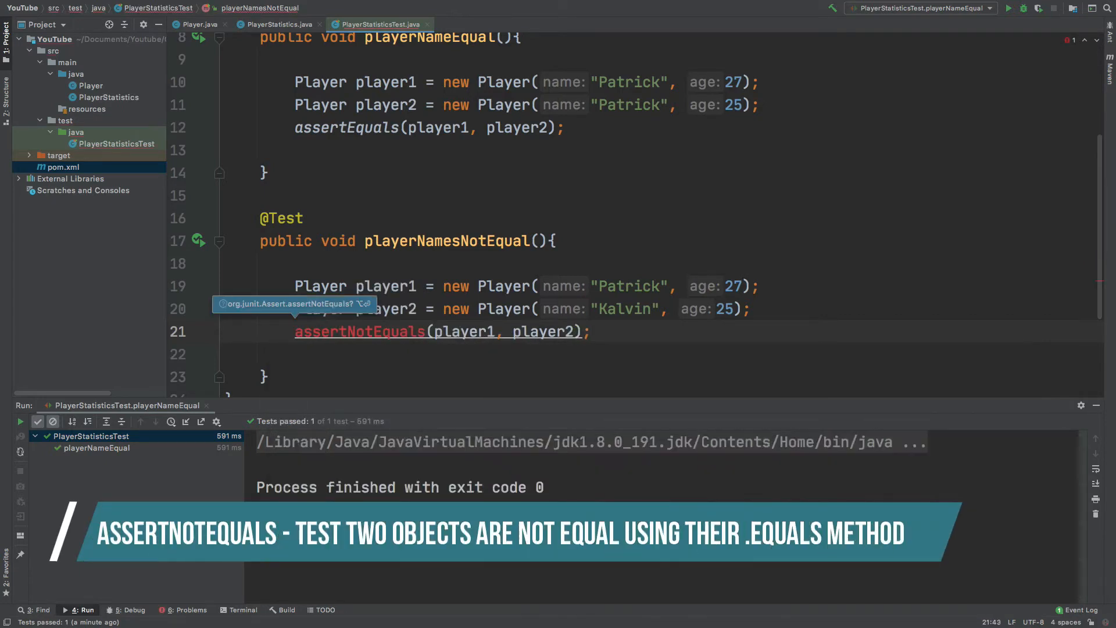
key("alt+Return")
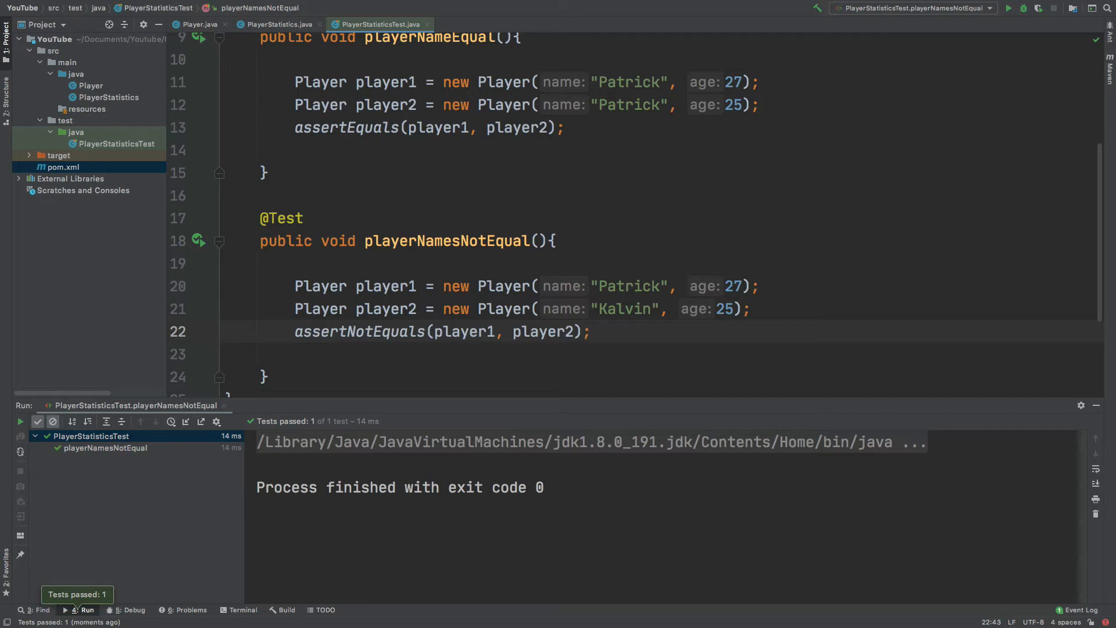
key("Down")
key("Down")
key("Return")
key("Return")
type("@Test")
key("Return")
type("public void youngerPlayerSame")
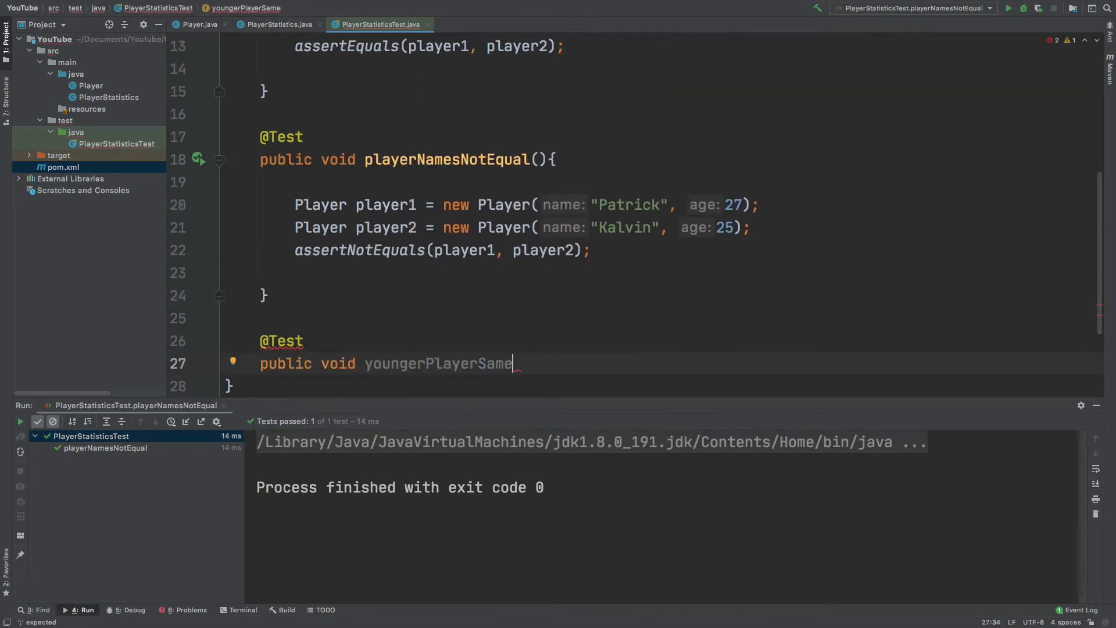
type("(){")
key("Return")
key("Return")
type("Player player1 = new Player(\"Patrick\", 27);")
key("Return")
type("Player player2 = new Player(\"Pa")
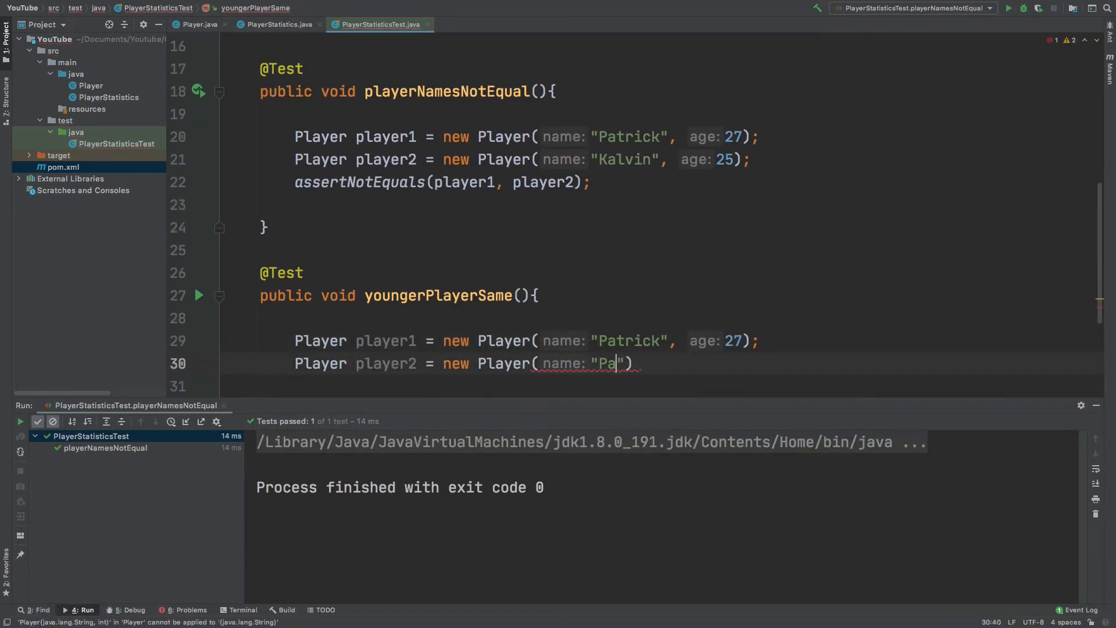
type("trick\", 25);")
key("Return")
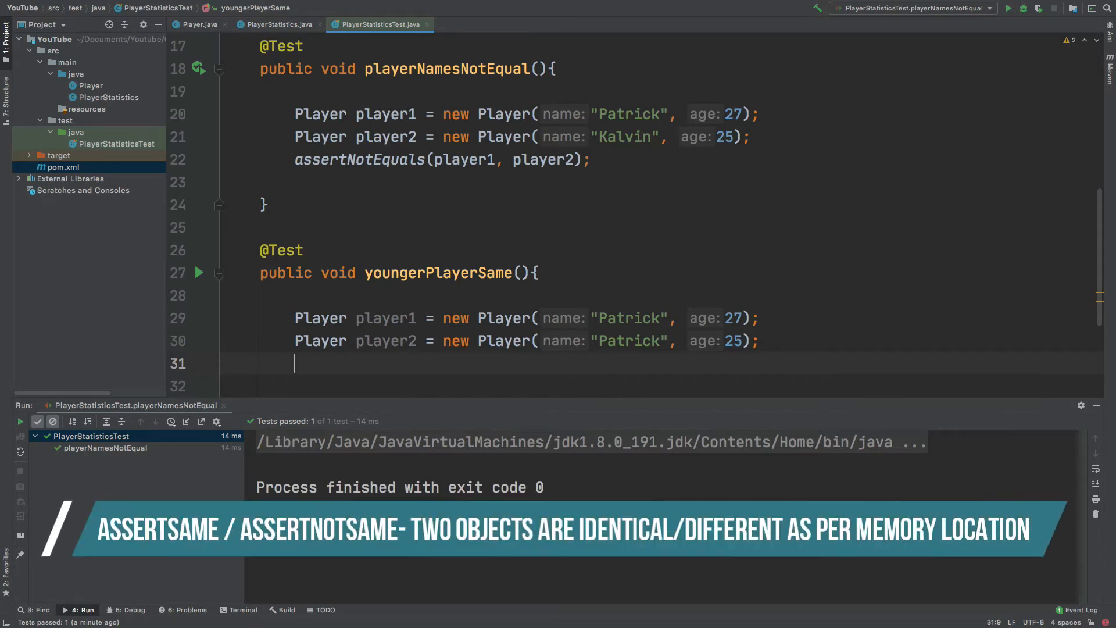
type("assertSa")
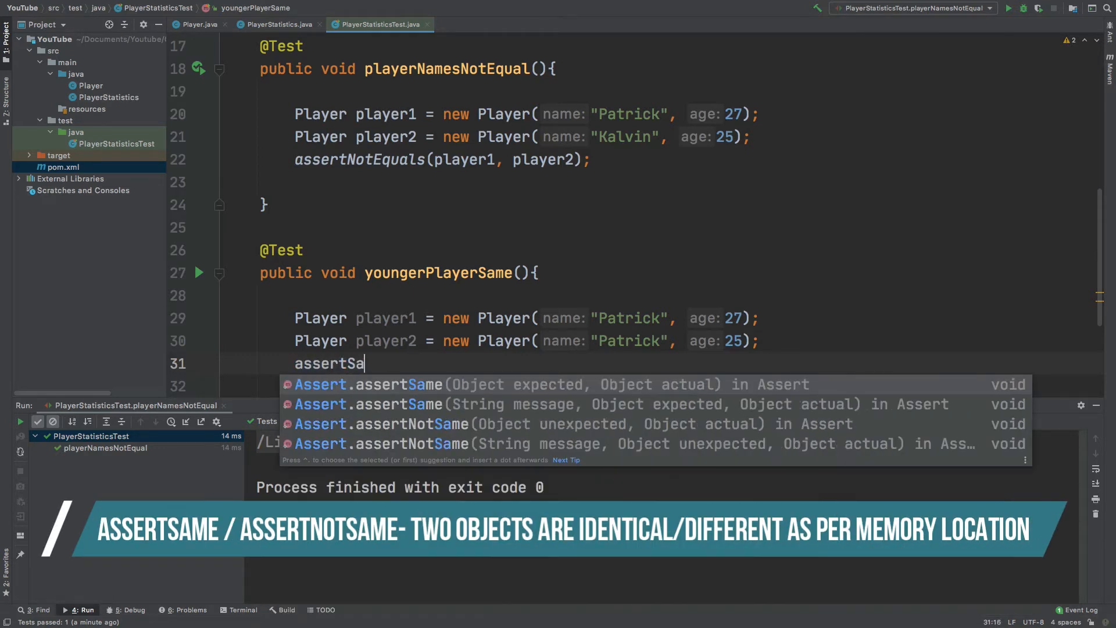
type("me")
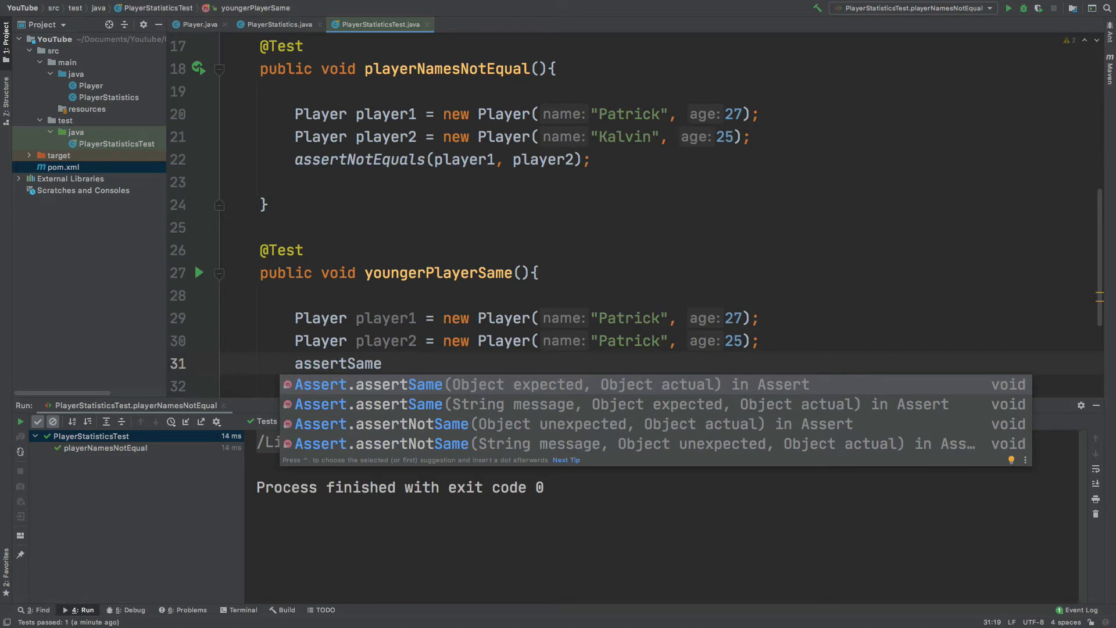
type("(playe")
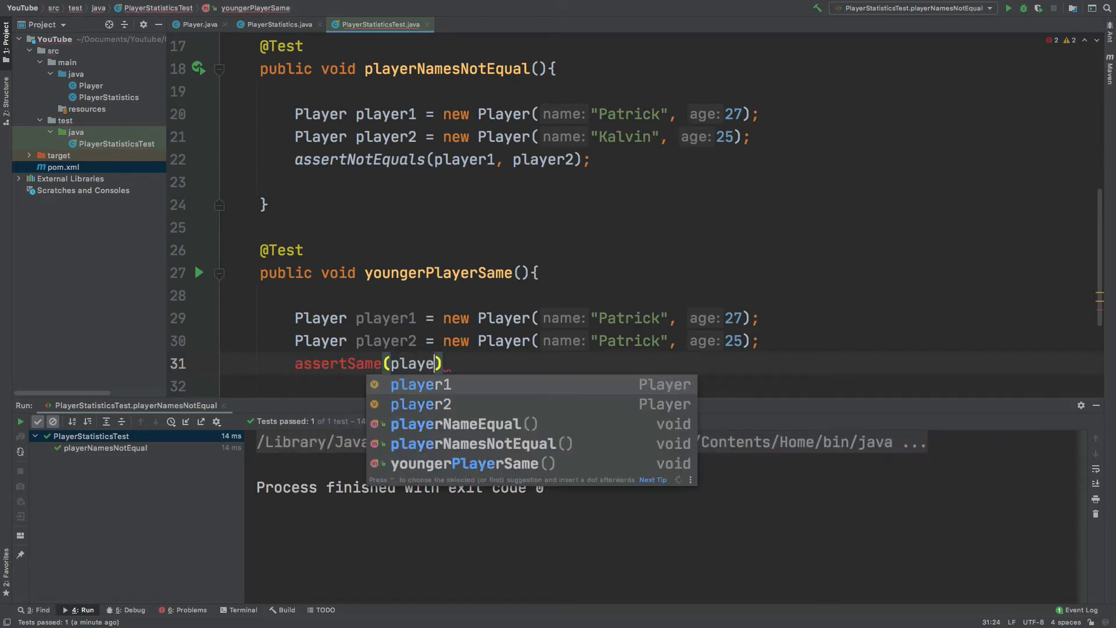
type("r2,")
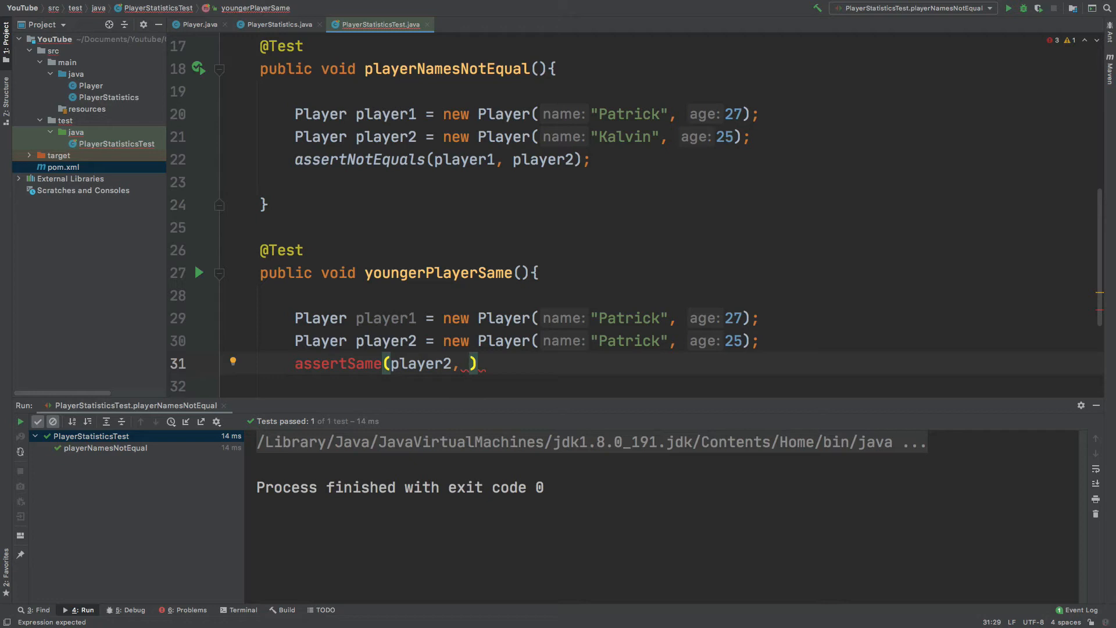
type("Players")
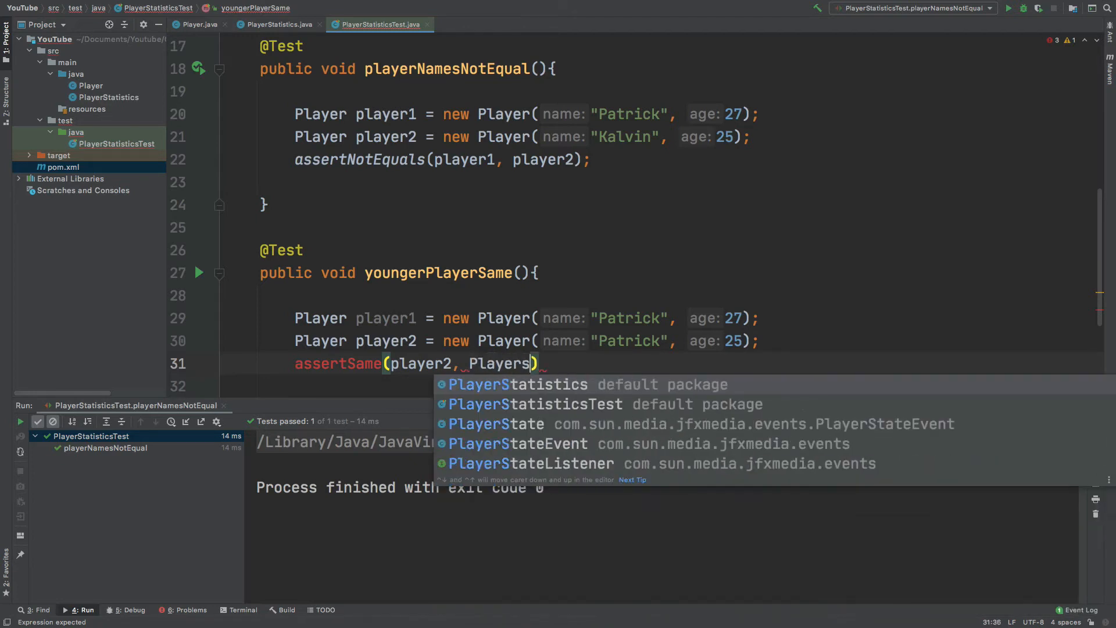
Step: Assert assertSame(player2, PlayerStatistics.getYoungerPlayer(player1, player2)) and run the test so it passes
key("Return")
type(".")
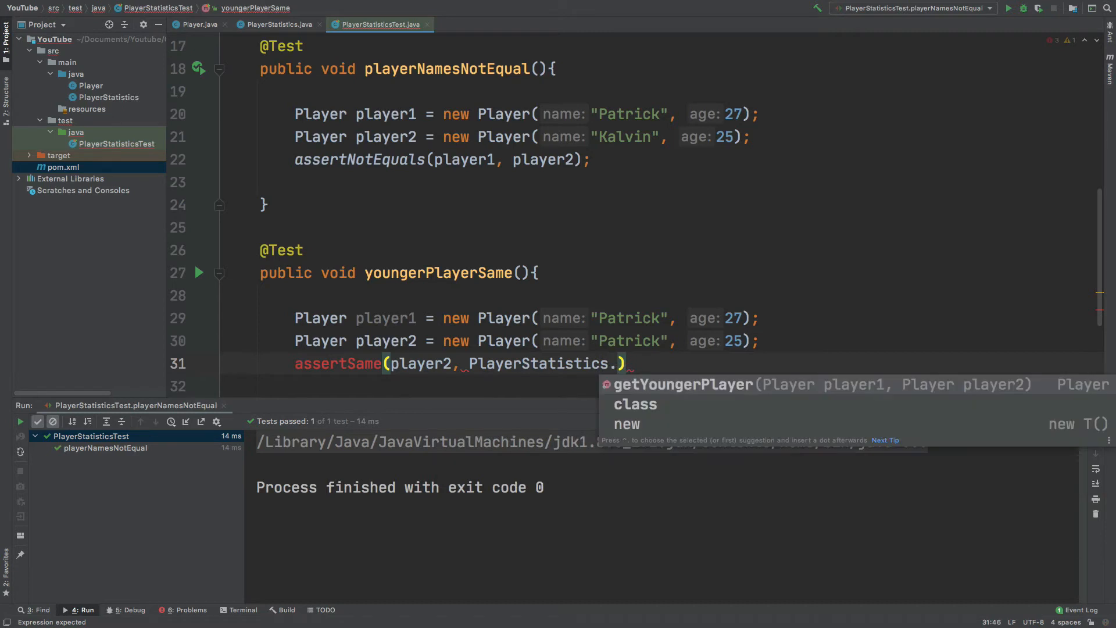
key("Return")
type("playe")
key("Return")
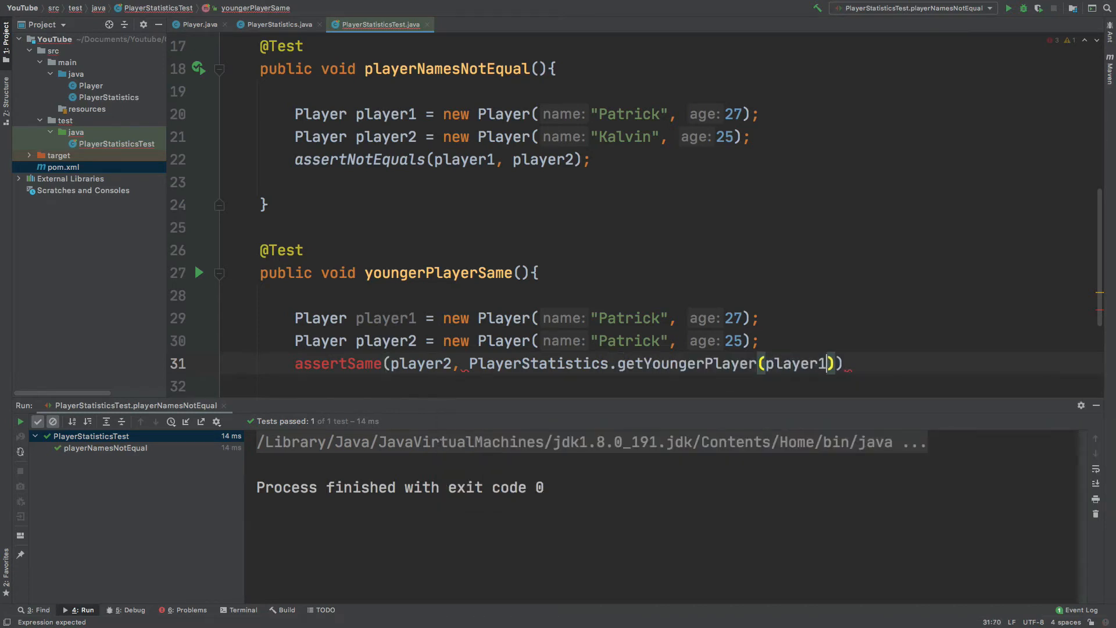
type(", play")
key("Return")
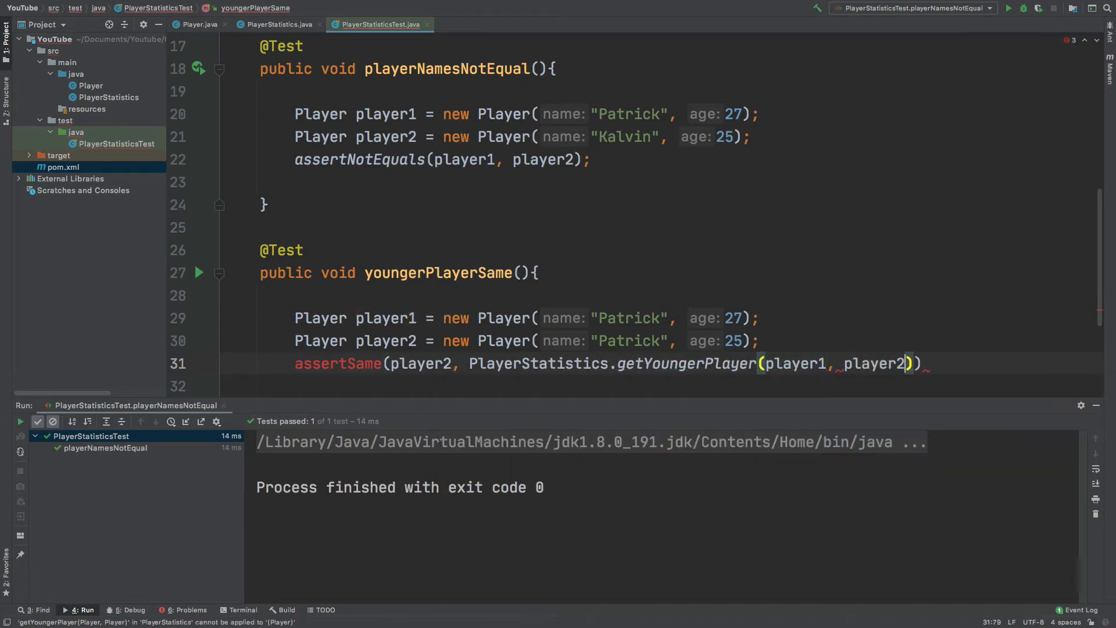
type(";")
key("ctrl+shift+r")
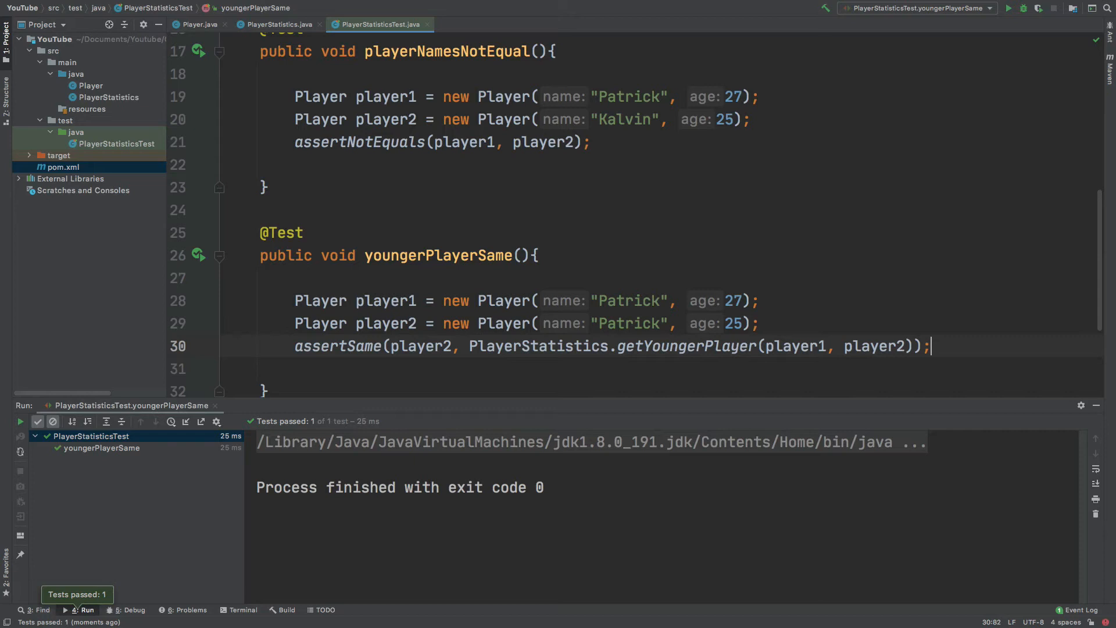
scroll(636, 215, "down", 1)
scroll(635, 215, "down", 1)
Step: Change the assertion to assertEquals expecting player1 and rerun youngerPlayerSame so it passes
left_click_drag(382, 301, 347, 302)
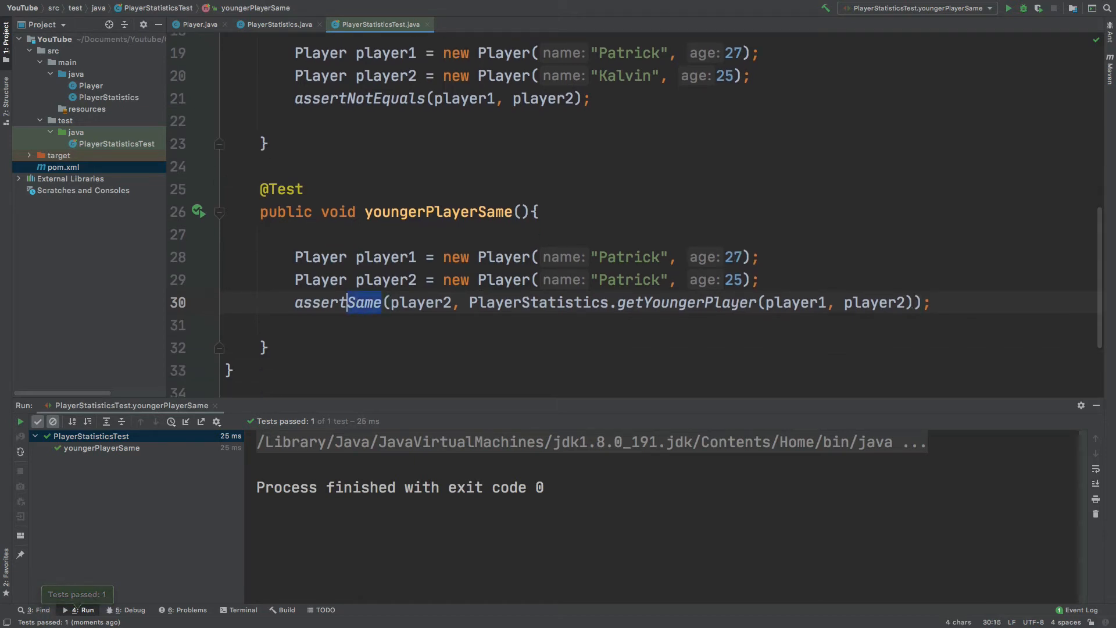
type("Equals")
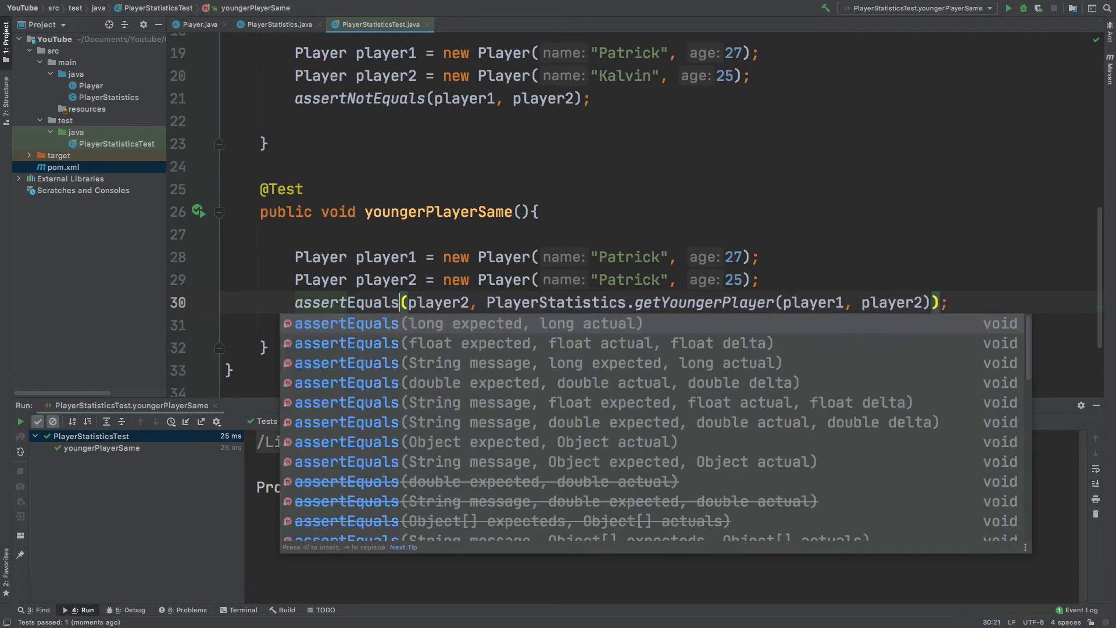
key("Escape")
key("Right")
key("Right")
key("Right")
key("Delete")
type("1")
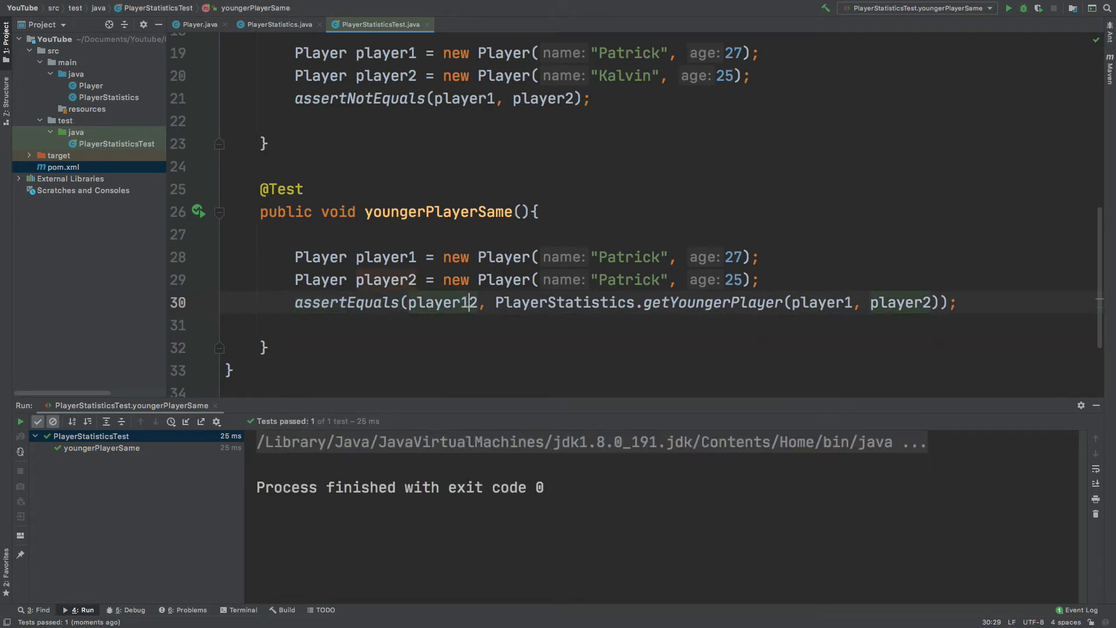
key("Down")
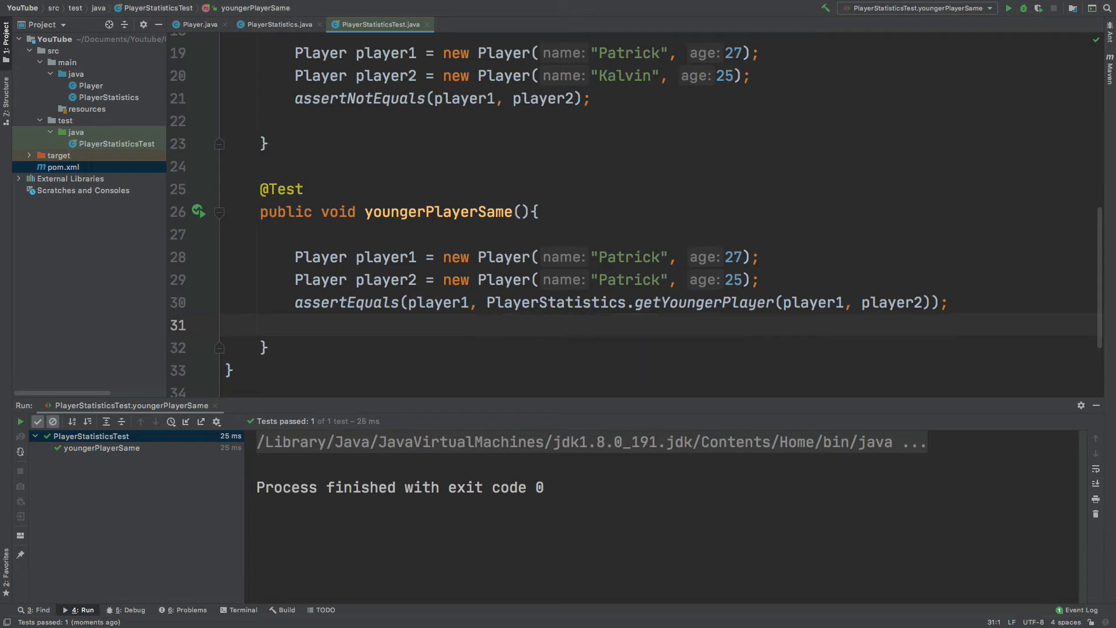
key("ctrl+r")
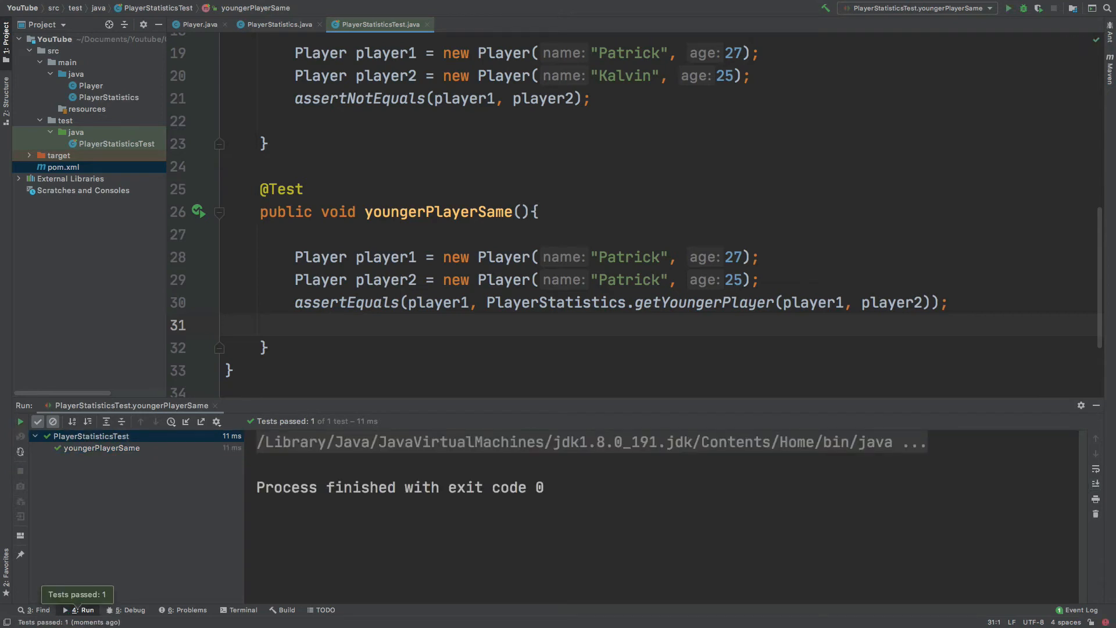
left_click_drag(400, 303, 354, 302)
Step: Change the call back to assertSame expecting player1 and run it to see the failure
key("shift+Left")
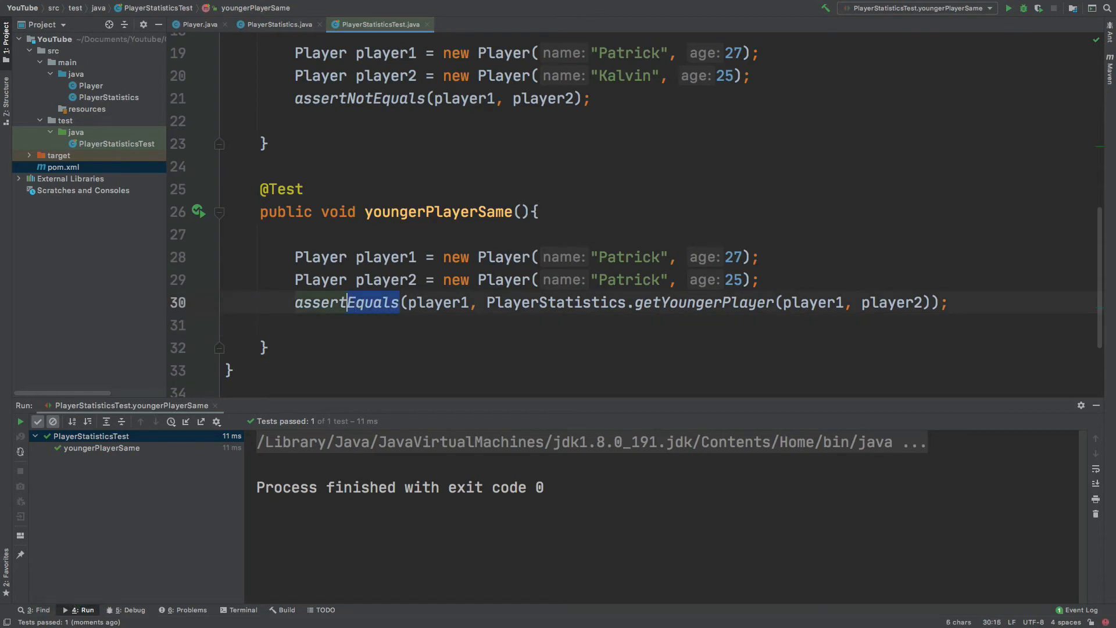
type("Same")
left_click(346, 257)
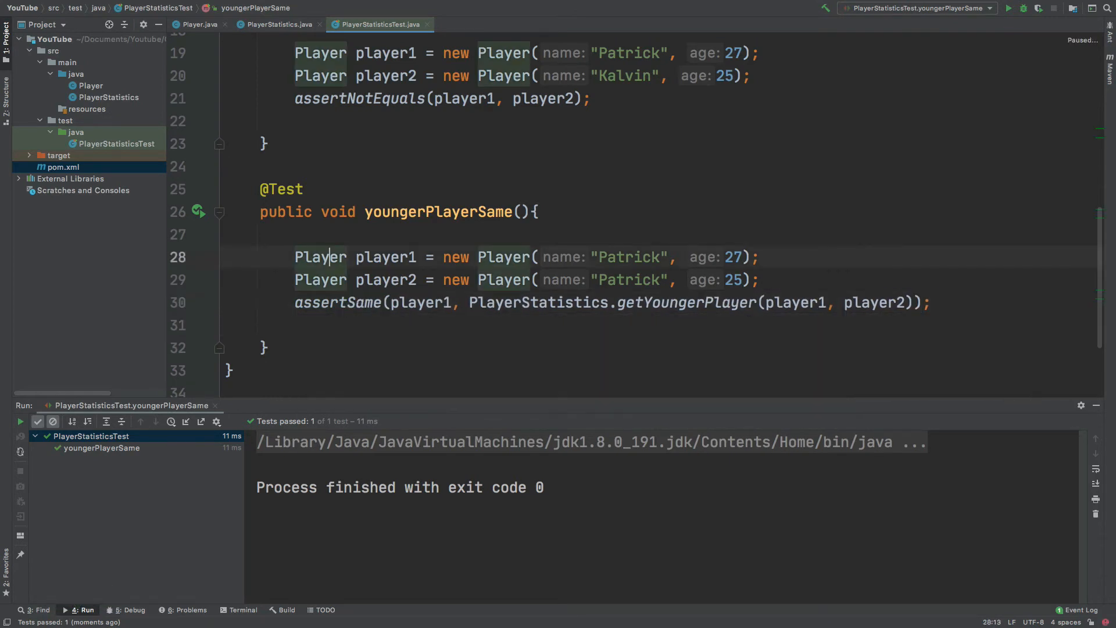
left_click(198, 211)
left_click(244, 218)
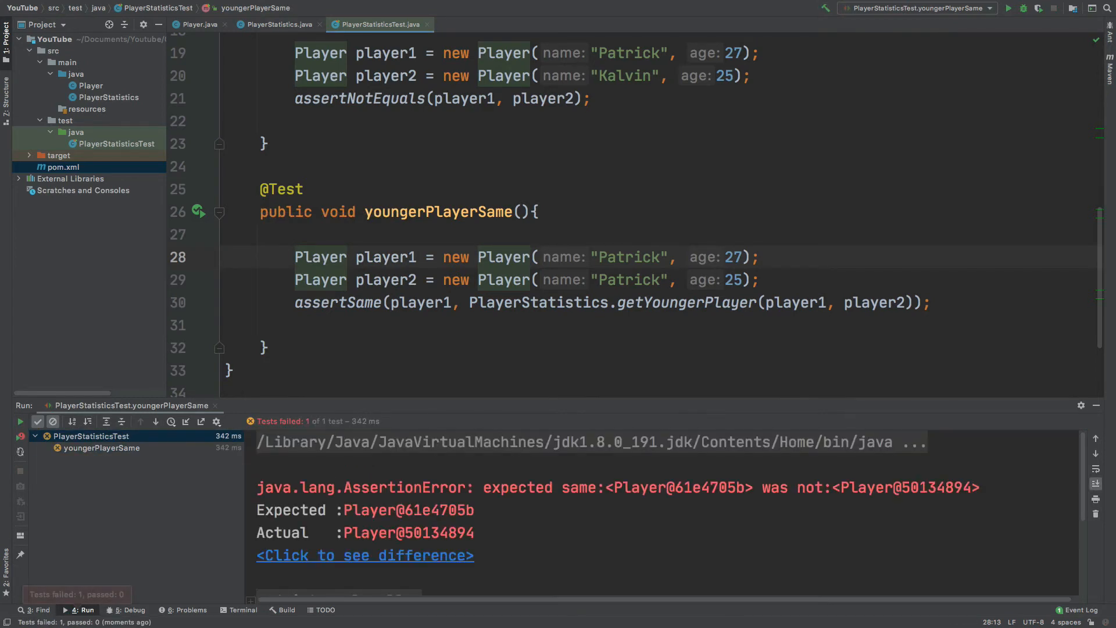
Step: Expect player2 instead, rerun the passing test, and jump into getYoungerPlayer to compare
left_click(450, 303)
key("BackSpace")
type("2")
key("ctrl+r")
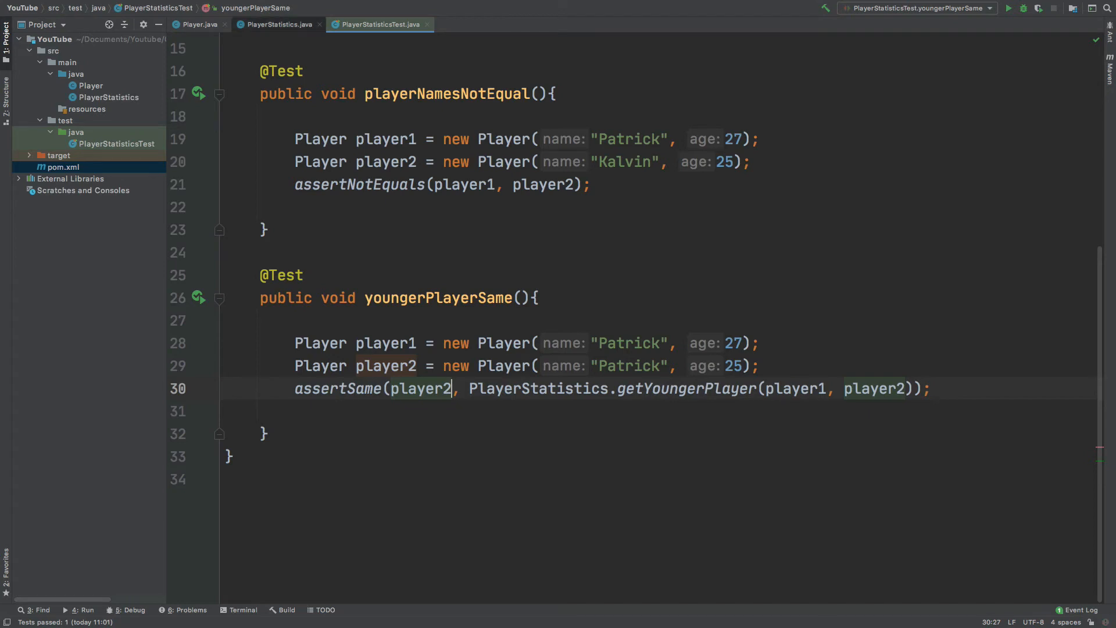
key("ctrl+b")
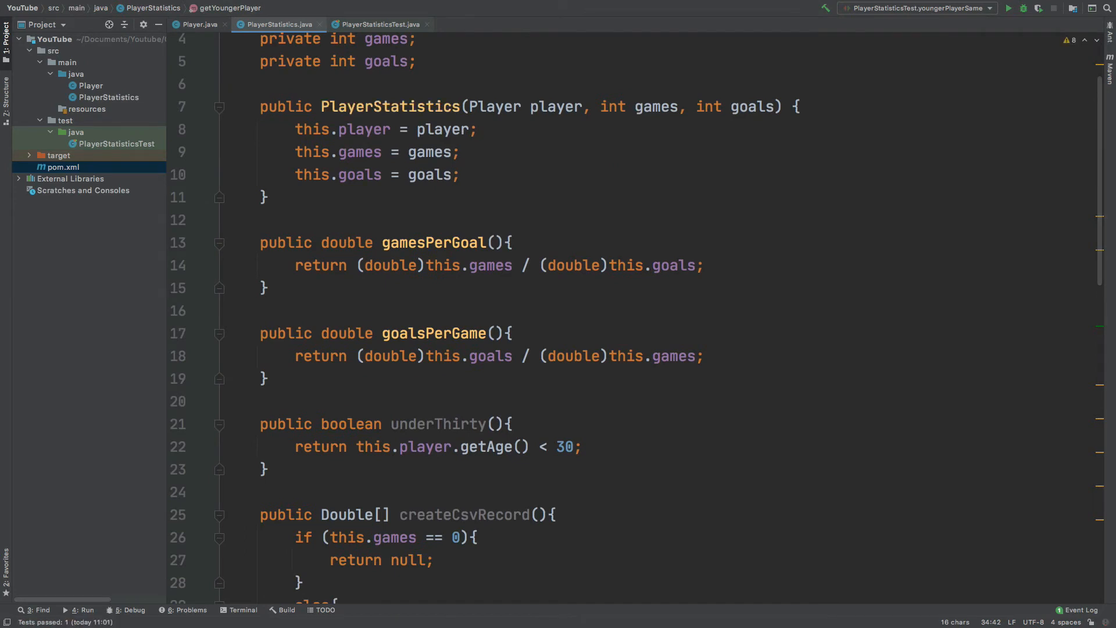
Step: Write underThirtyTrue with a Player aged 27 and PlayerStatistics(player1, 3, 3)
key("ctrl+Tab")
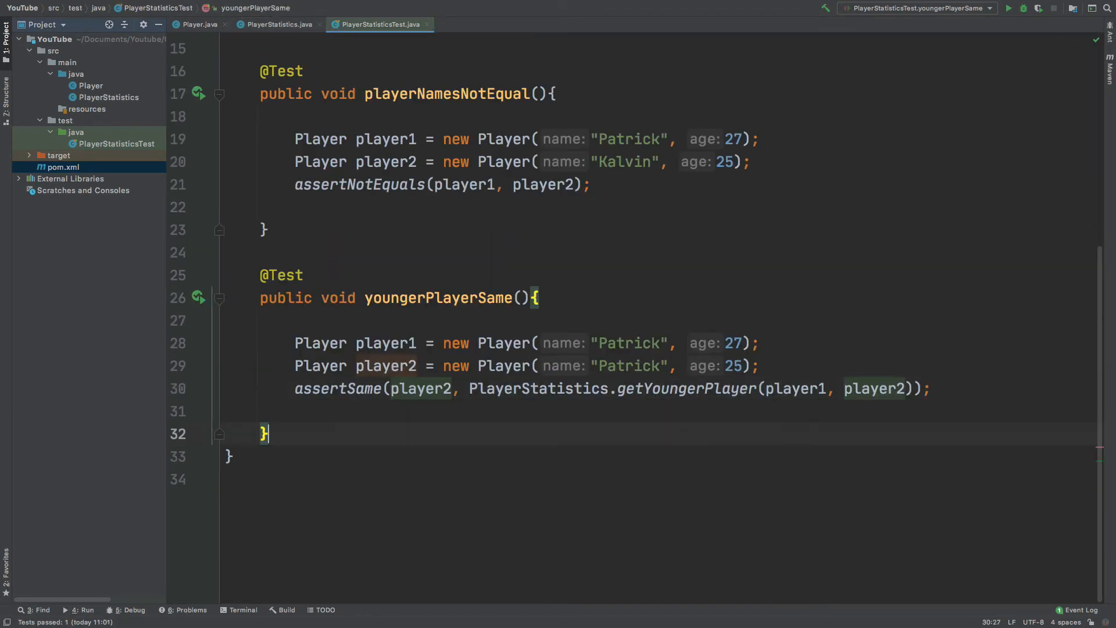
key("Return")
key("Return")
type("@Test")
key("Return")
type("public void underThirtyTrue(){ Player player1 = new Player(\"Patrick\", ")
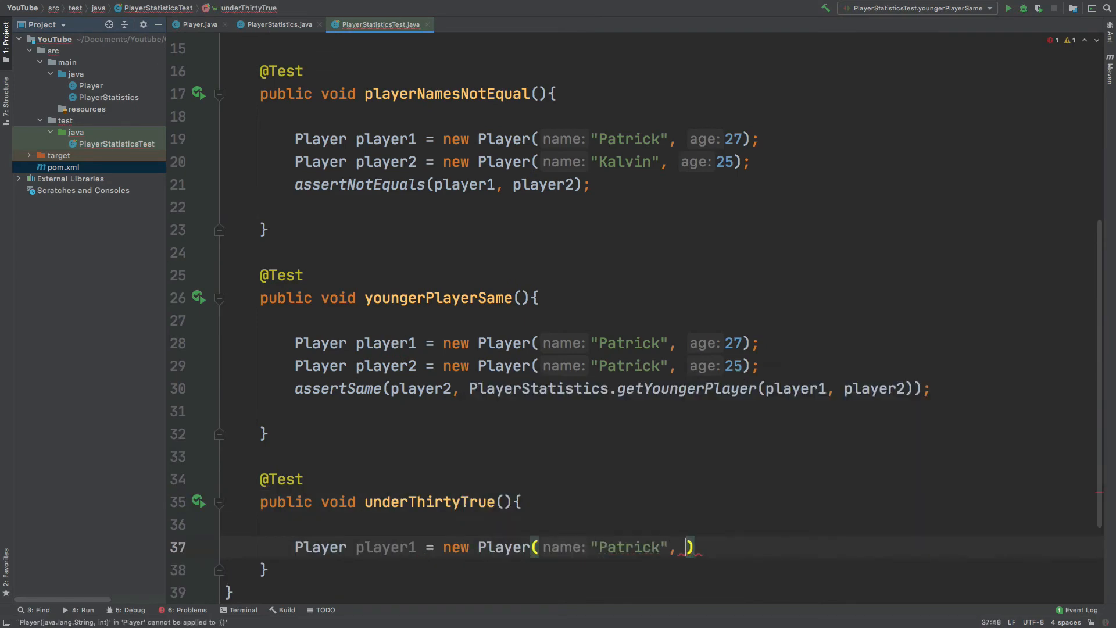
type("27); assertTure()")
key("Up")
key("Return")
type("PlayerStatistics statistics = new PlayerStatistics(player1, 3, 3);")
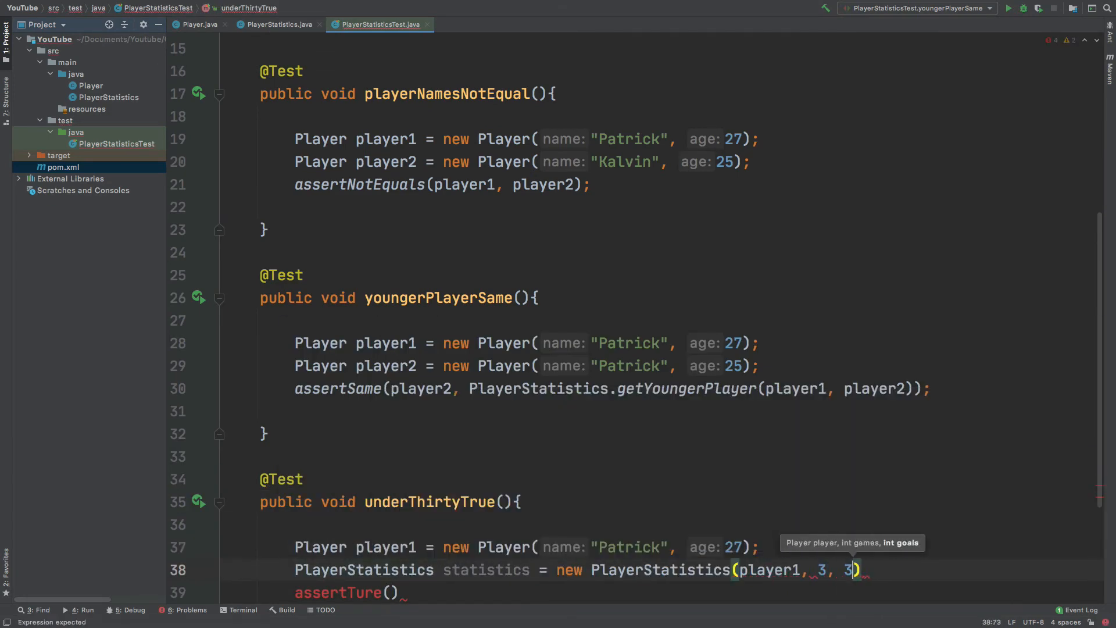
key("Down")
Step: Assert assertTrue(statistics.underThirty()) and run underThirtyTrue so it passes
key("BackSpace")
key("BackSpace")
key("BackSpace")
type("rue(statistics.pl")
key("BackSpace")
key("BackSpace")
type("underThirty());")
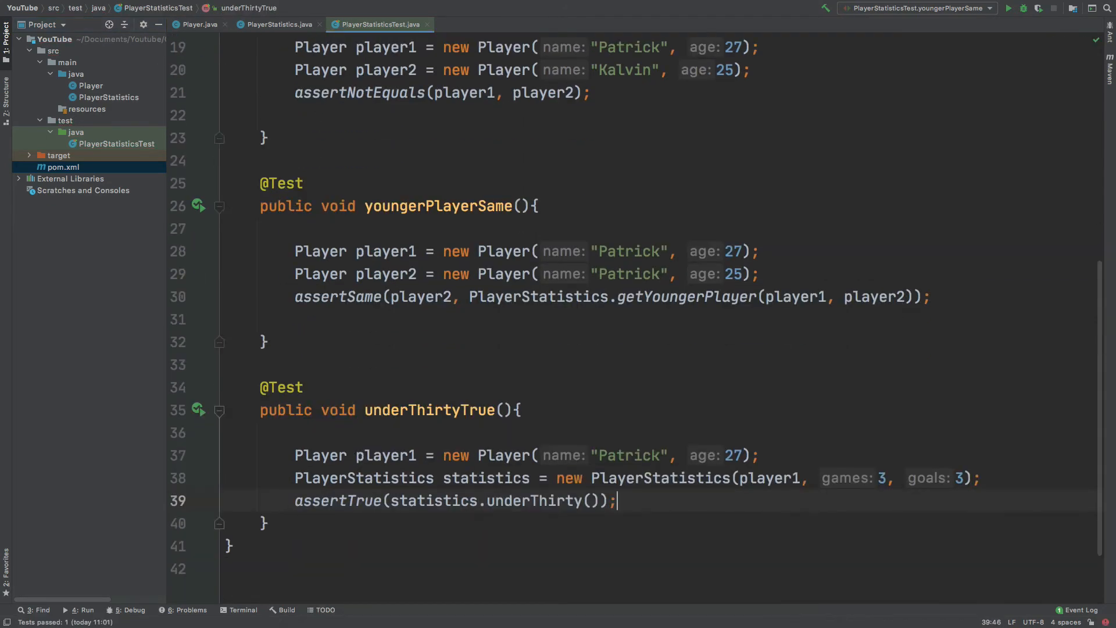
key("ctrl+shift+r")
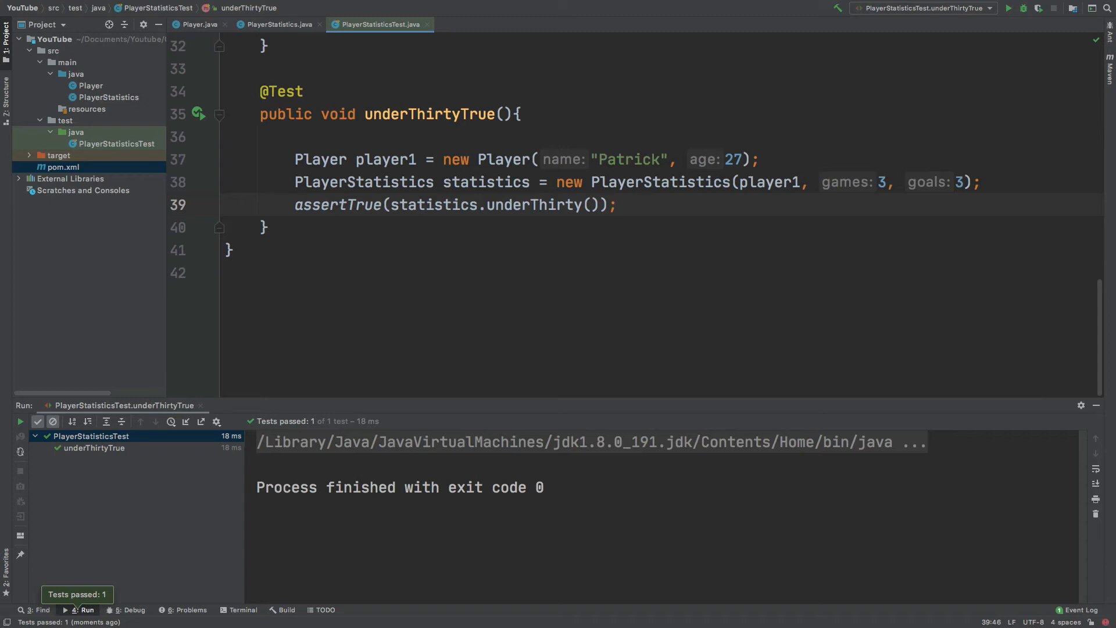
type("@Test pu")
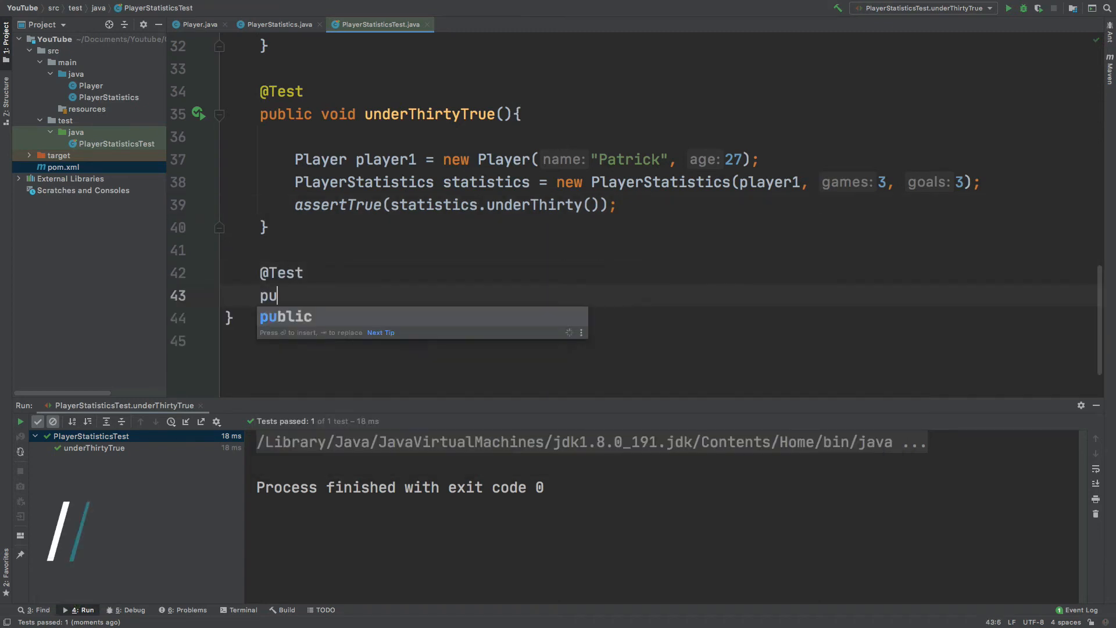
type("blic void underThirtyFalse({  Player player1 = new Player(\"Patrick\", 37); PlayerStatistics stat")
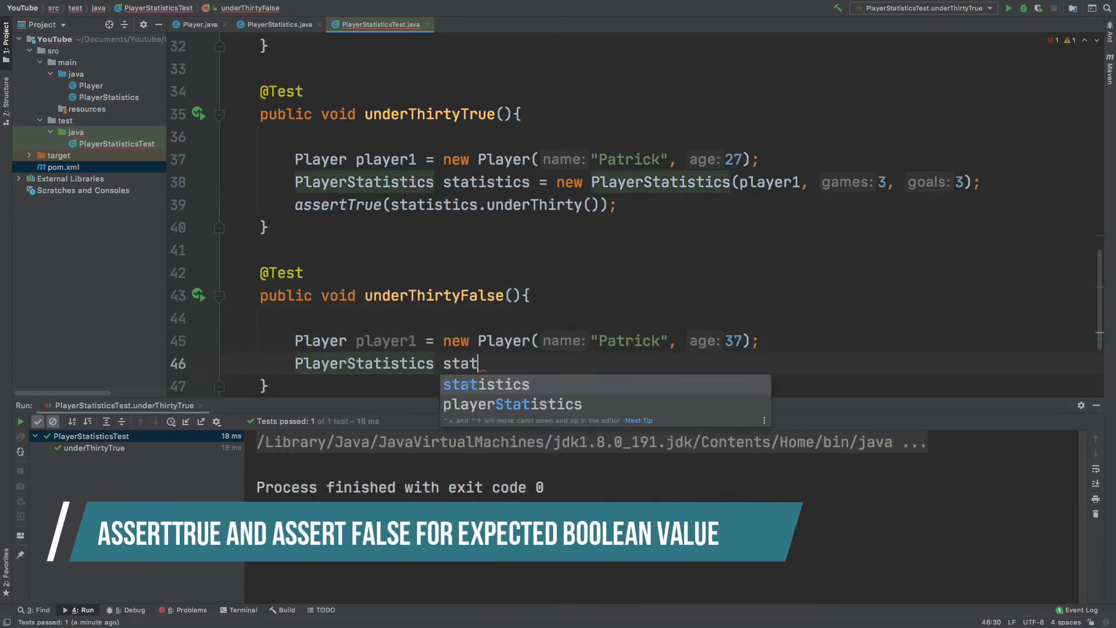
type("istics = new PlayerStatistics(player1, 3, 3); assertFalse(statistics.underThirty();")
Step: Run underThirtyFalse asserting assertFalse(statistics.underThirty()) for a 37-year-old Patrick
key("ctrl+shift+r")
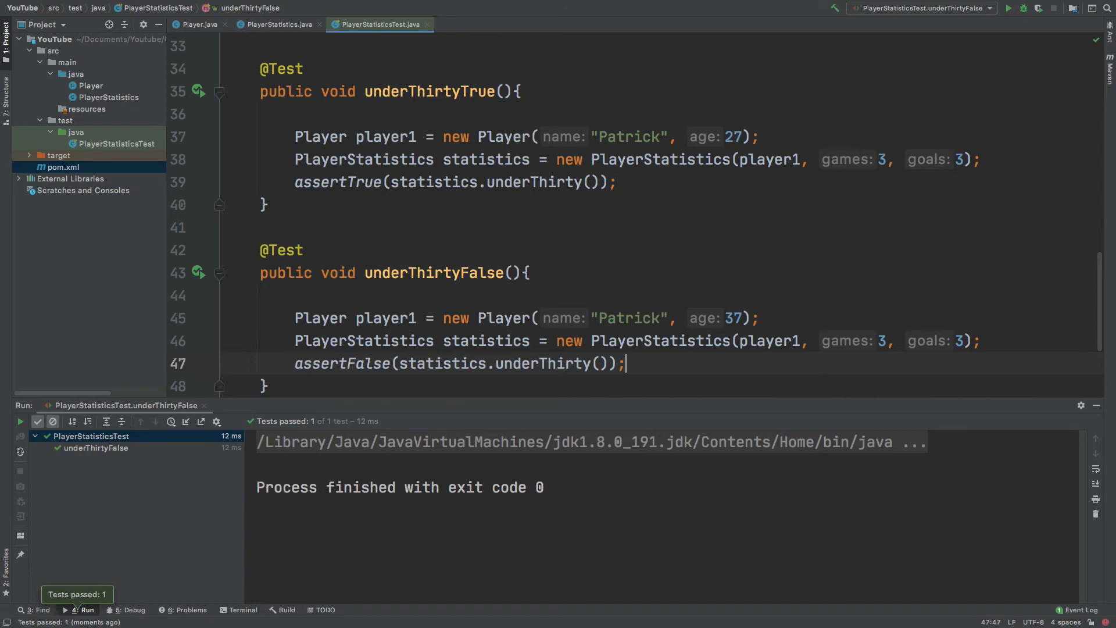
Step: Add assertEquals(false, statistics.underThirty()) below the assertFalse check in underThirtyFalse
key("Return")
type("as")
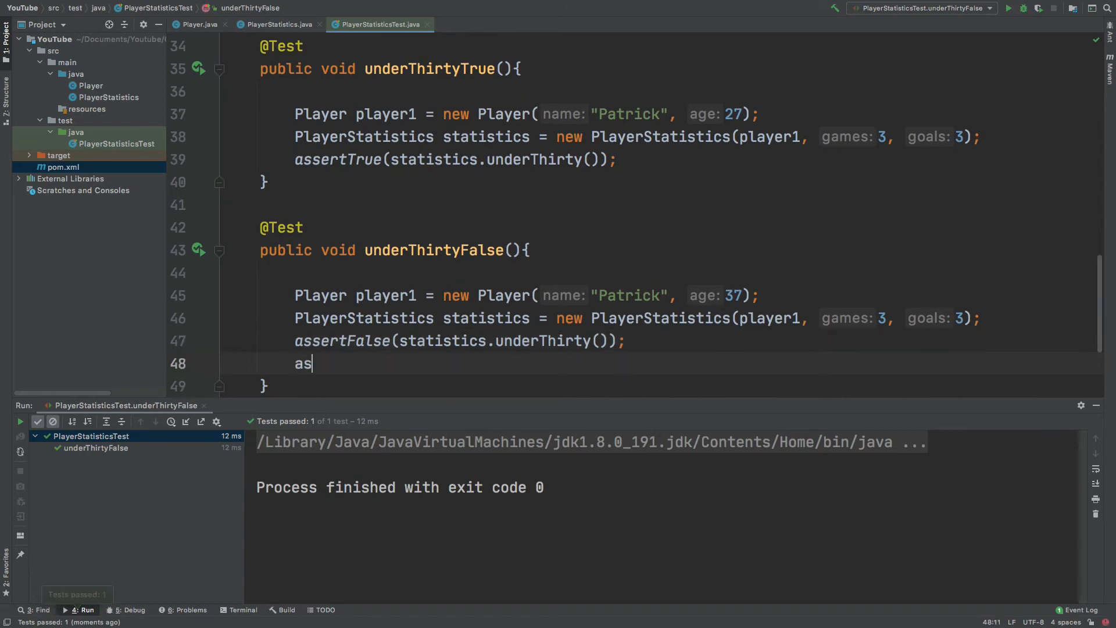
type("sertEqua")
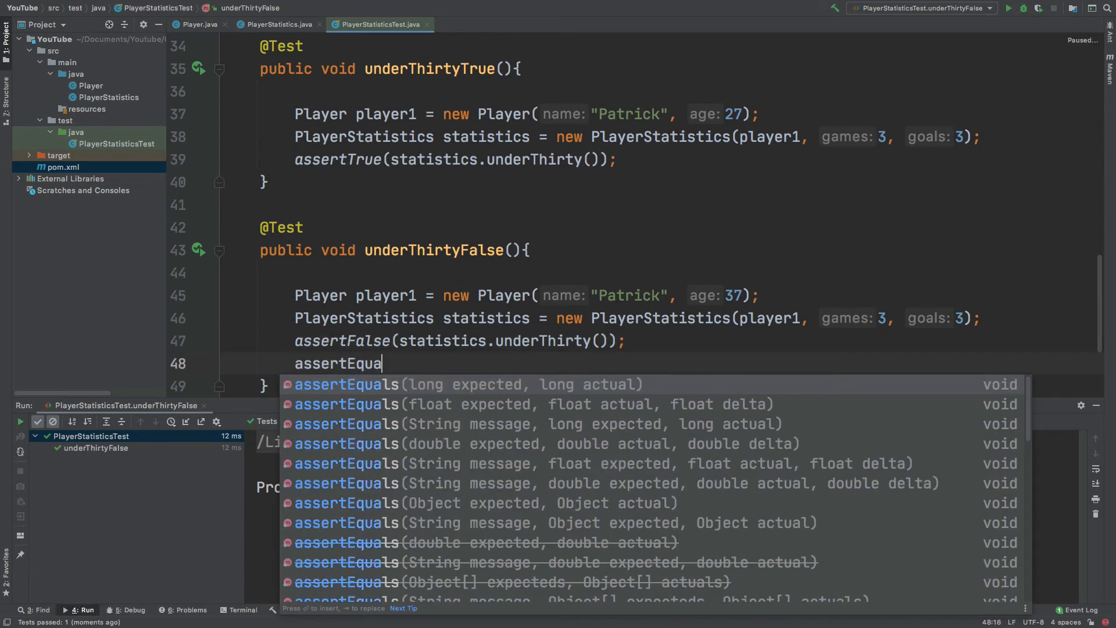
type("ls")
key("Escape")
type("(")
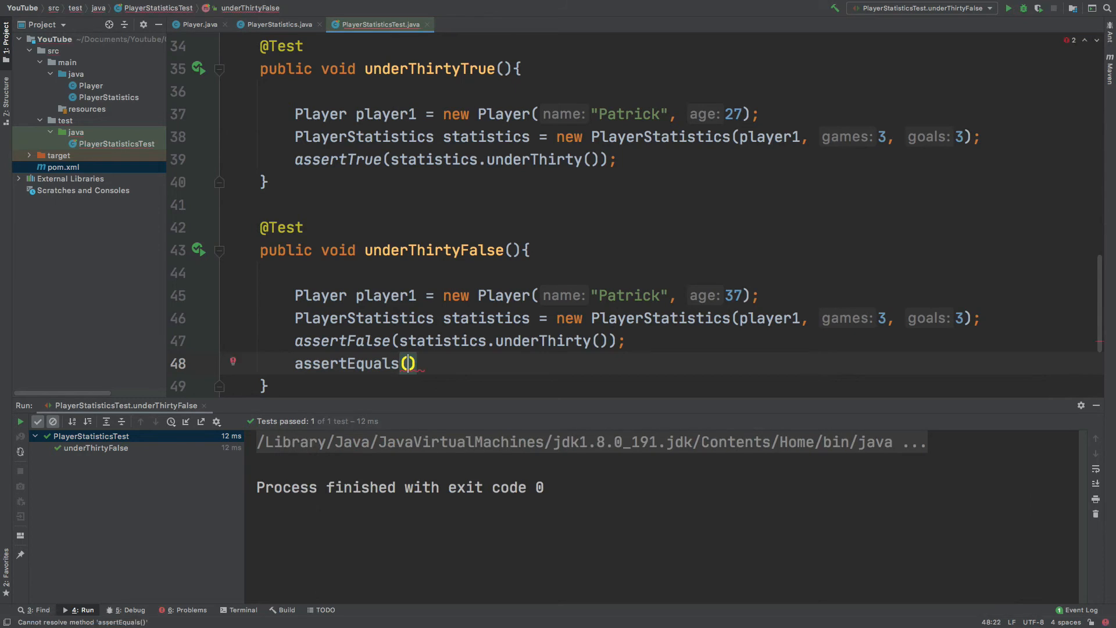
type("false, ")
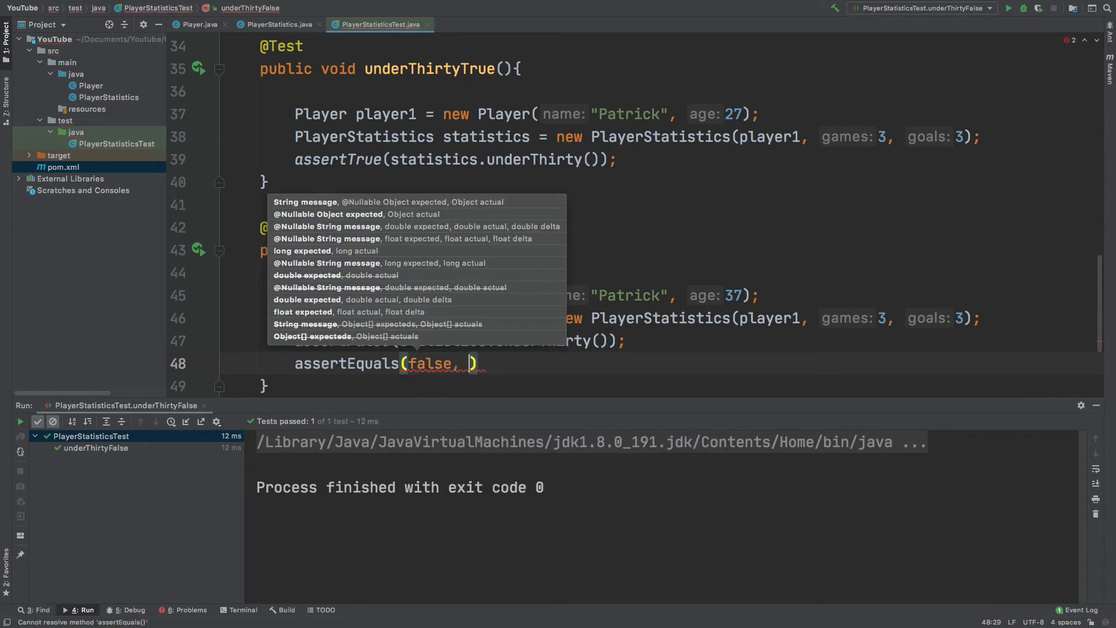
type("stati")
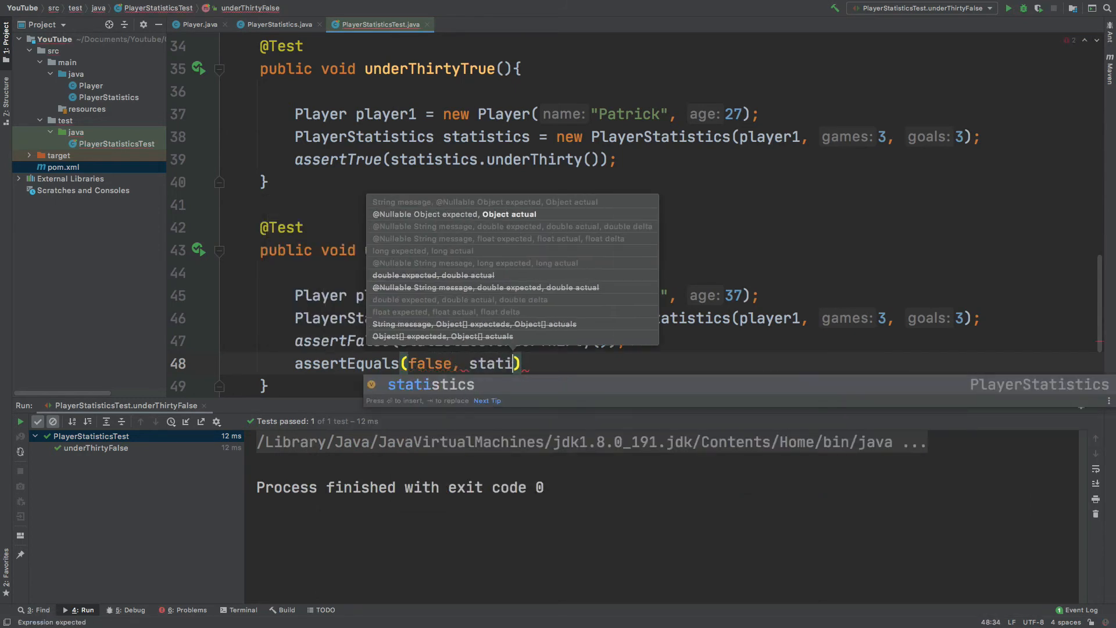
key("Return")
type(".")
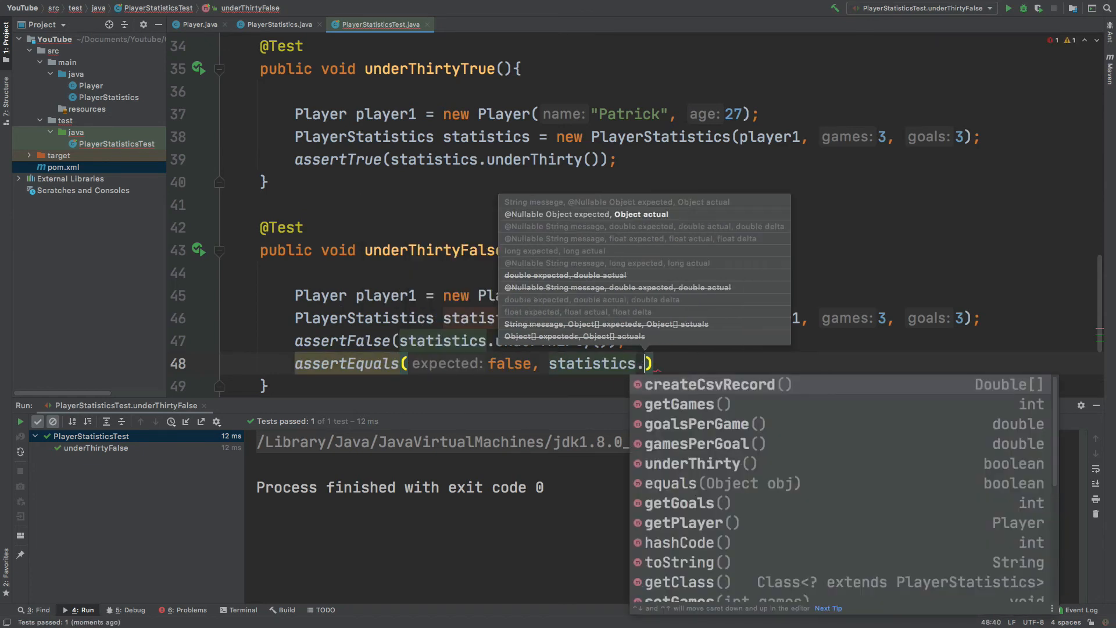
key("Down")
key("Down")
key("Down")
key("Down")
key("Return")
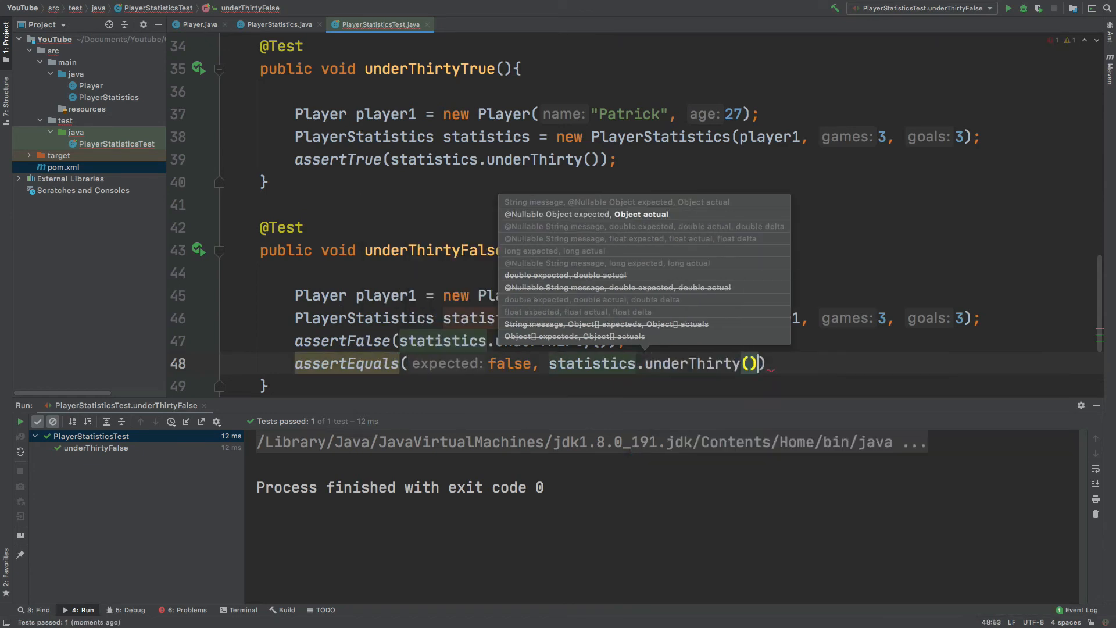
type(";")
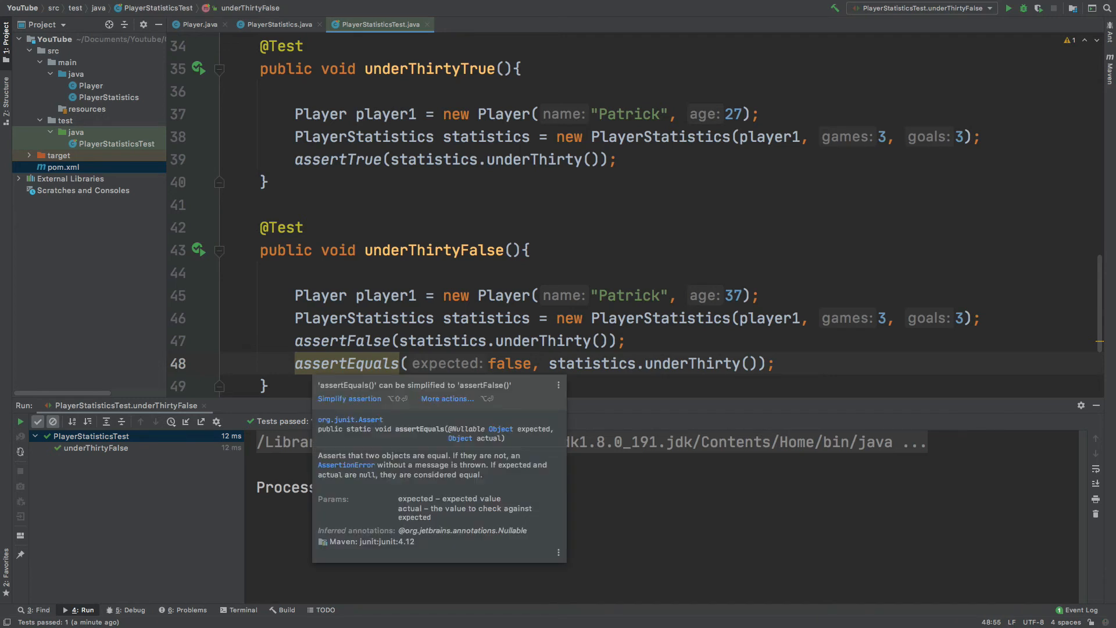
Step: Delete the redundant assertEquals(false, …) line, keeping only assertFalse
triple_click(348, 363)
key("BackSpace")
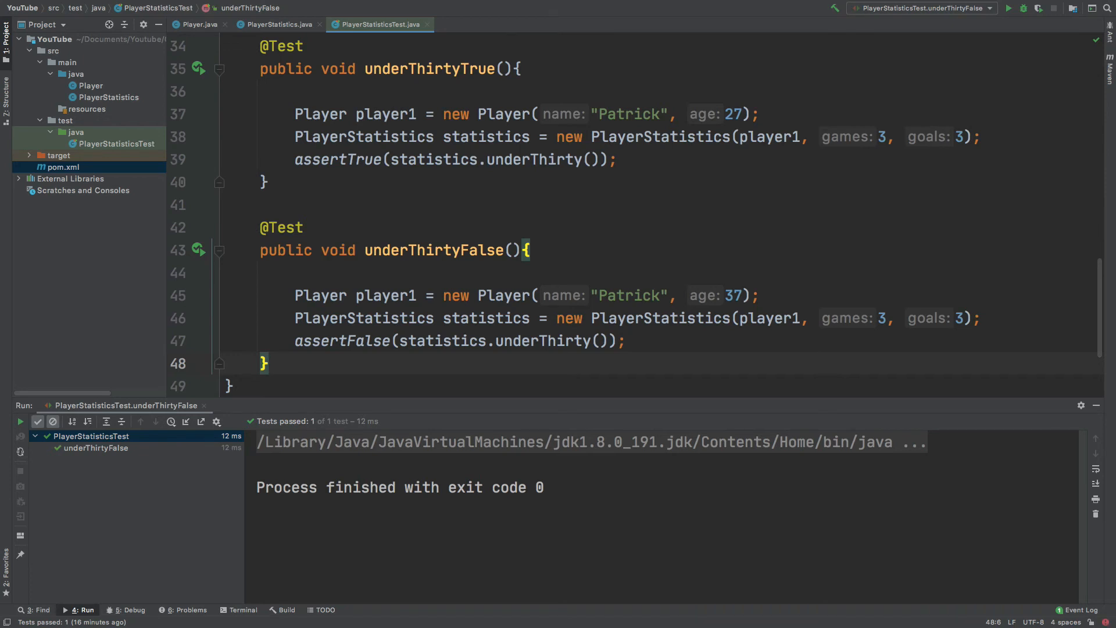
scroll(570, 214, "down", 1)
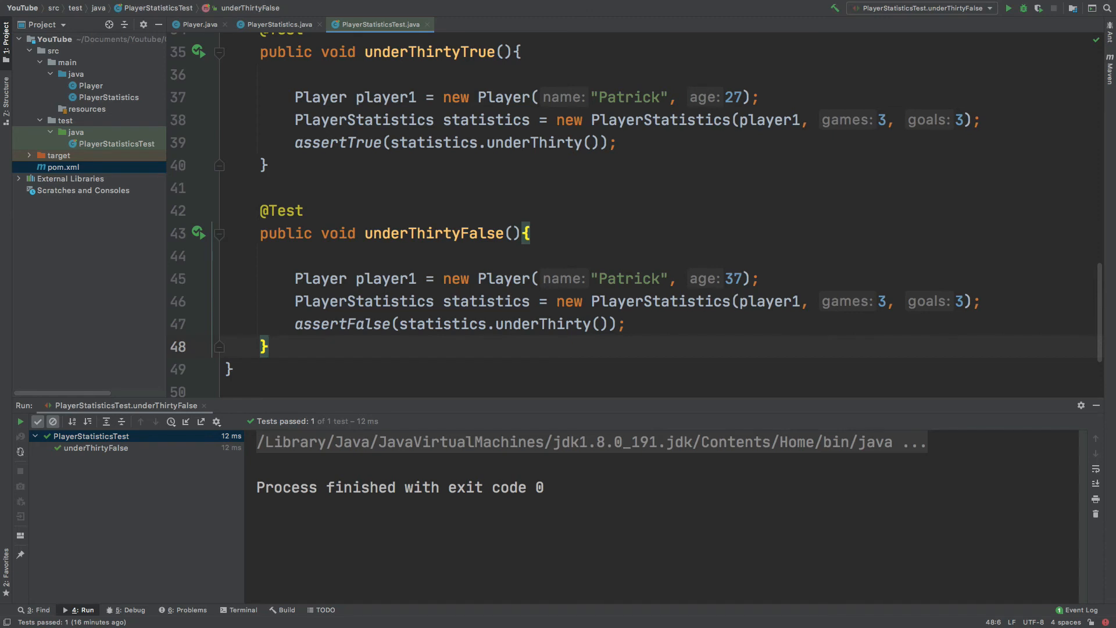
Step: Switch to PlayerStatistics.java to review createCsvRecord returning null for zero games
key("ctrl+Tab")
scroll(476, 214, "down", 2)
scroll(475, 215, "down", 1)
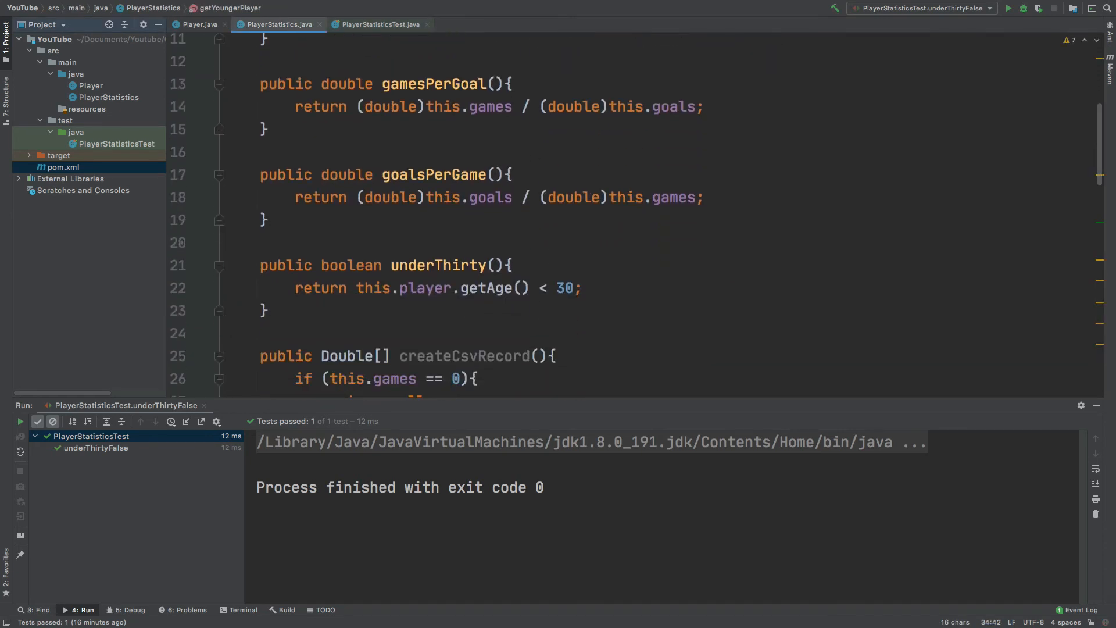
scroll(474, 214, "down", 5)
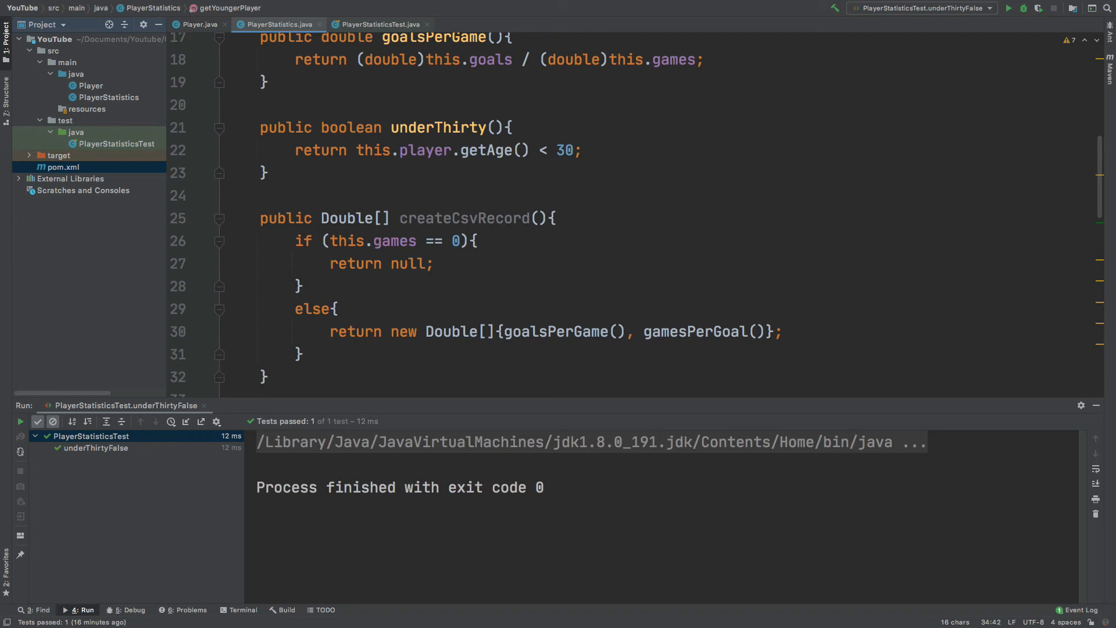
Step: Write csvReportNull with PlayerStatistics(player1, 0, 0) and assertNull(statistics.createCsvRecord())
key("ctrl+Tab")
type("@Test")
key("Return")
type("public void csv")
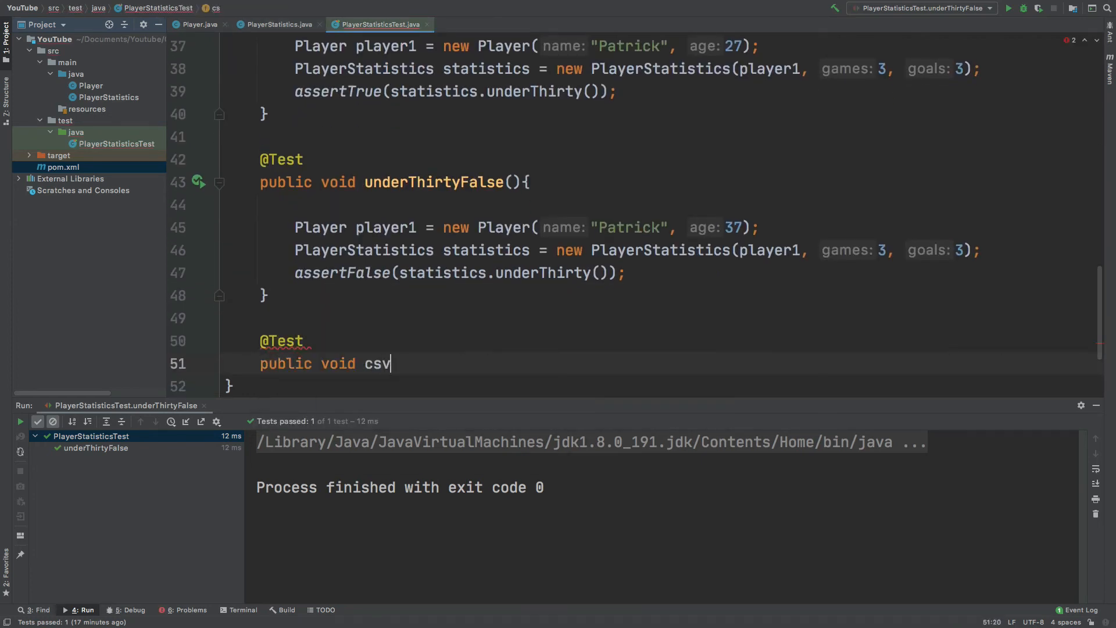
type("ReportNull(){")
key("Return")
type("Player player1 = new Player(\"Patrick\", 27);")
key("Return")
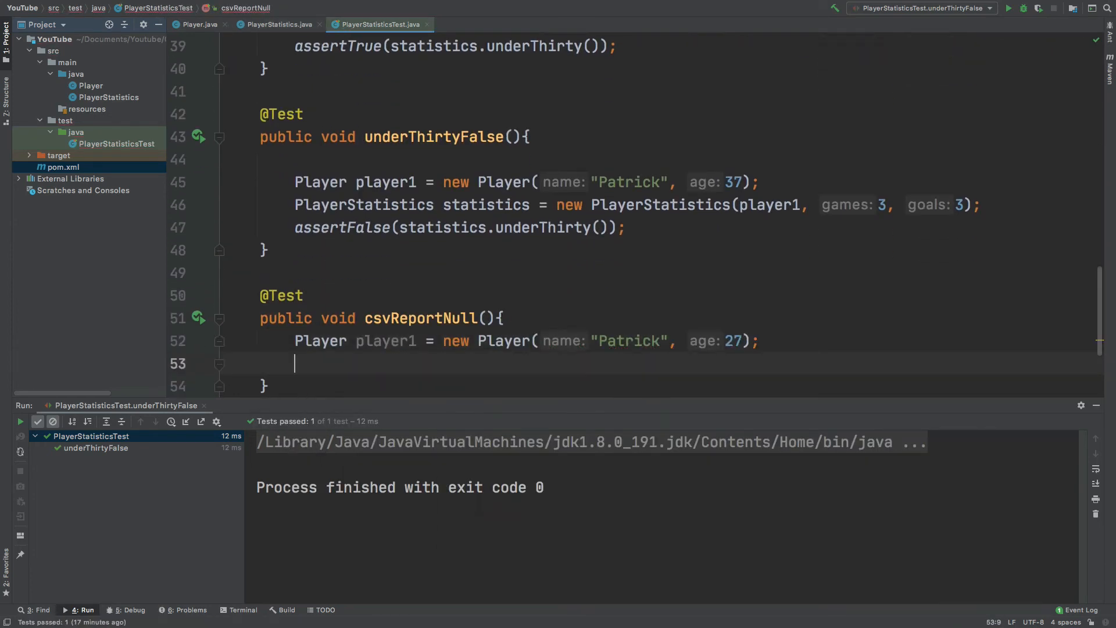
type("PlayerStatistics statistics = new PlayerStatistics(player1, 0, 0);")
key("Return")
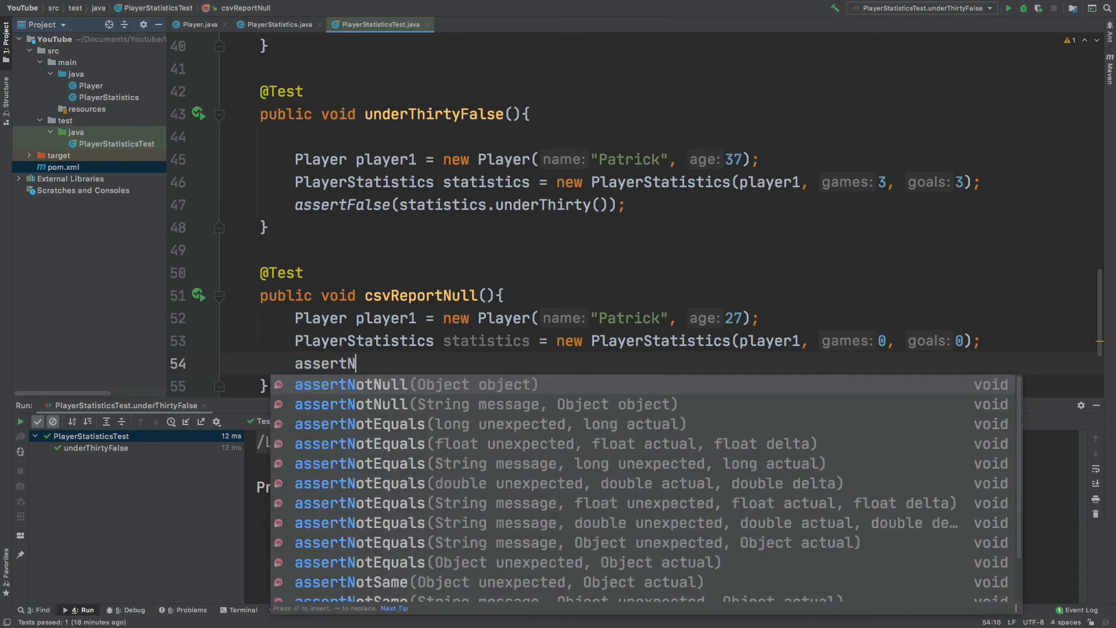
type("assertNull(statistics.cr")
key("Return")
type(";")
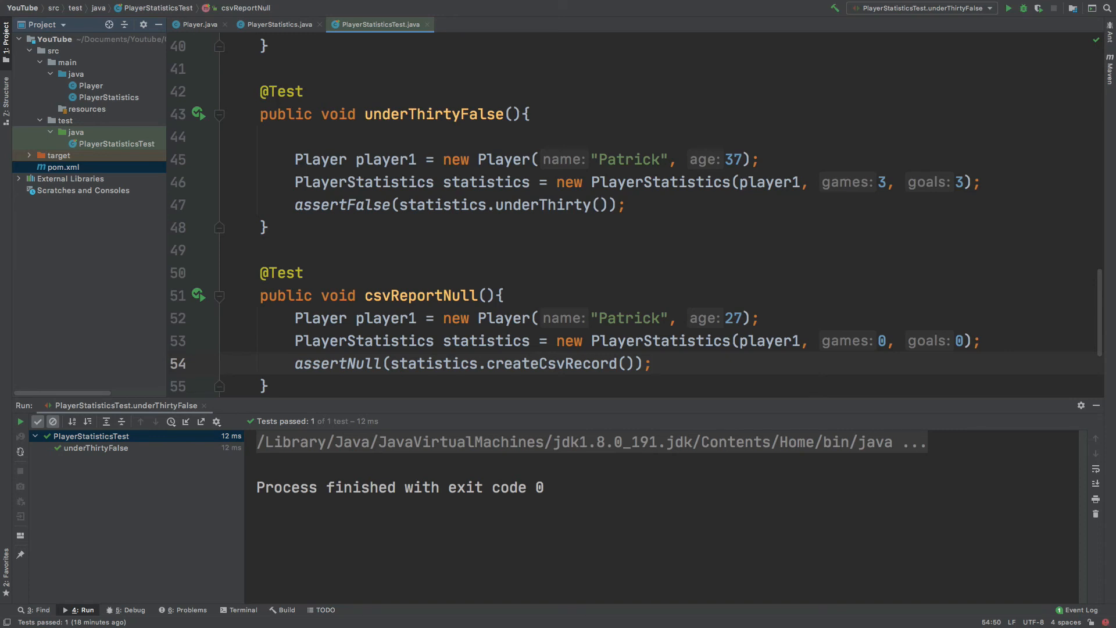
scroll(575, 215, "down", 1)
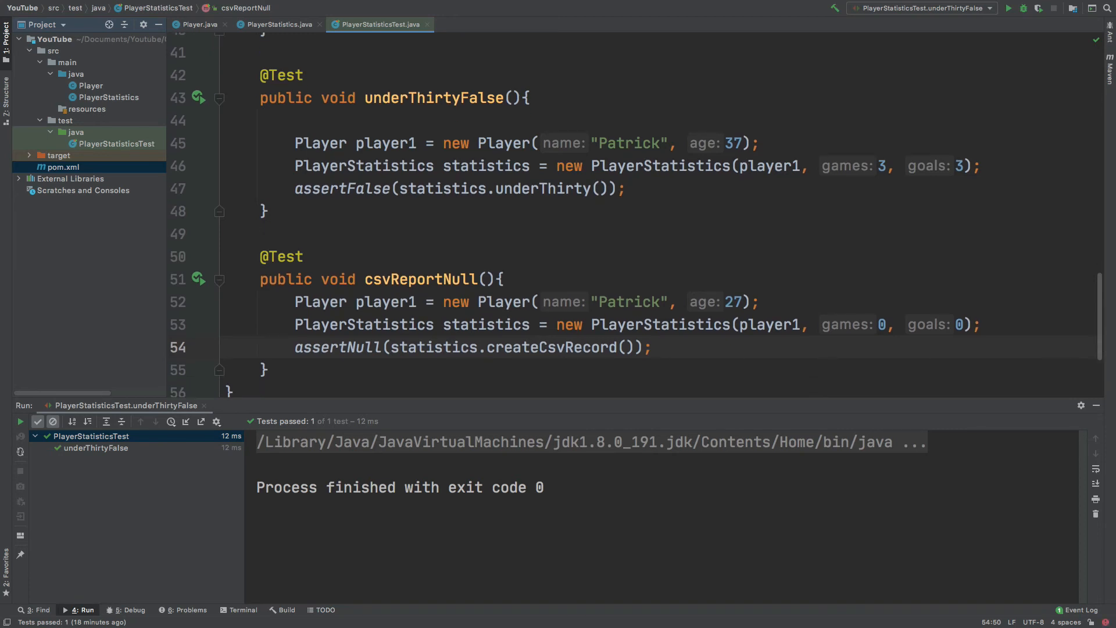
Step: Run csvReportNull and confirm it passes
key("ctrl+shift+r")
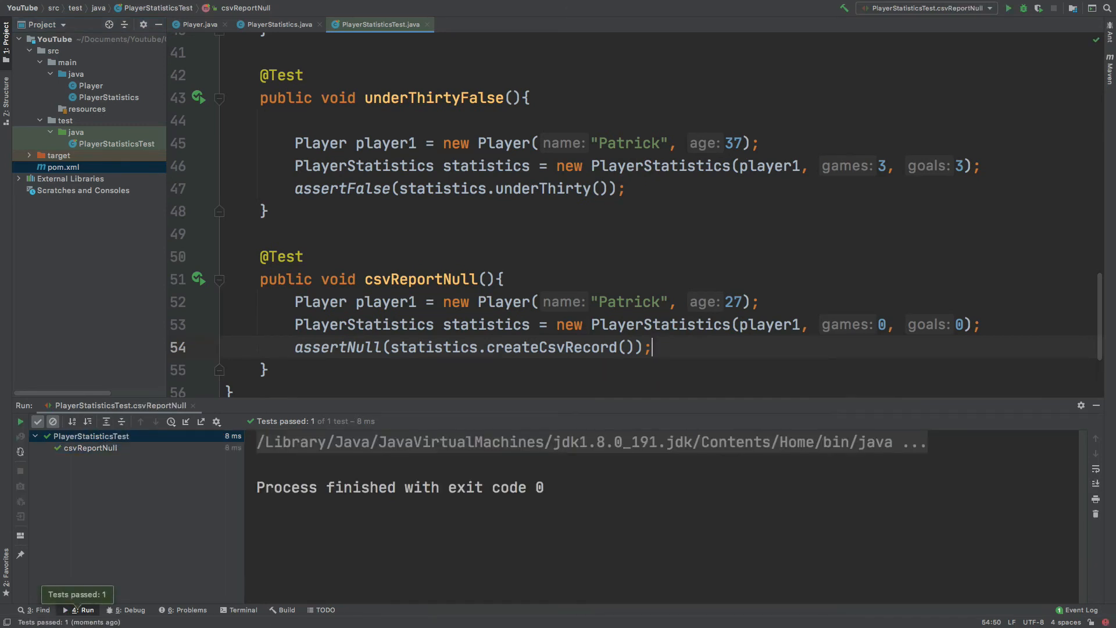
key("Down")
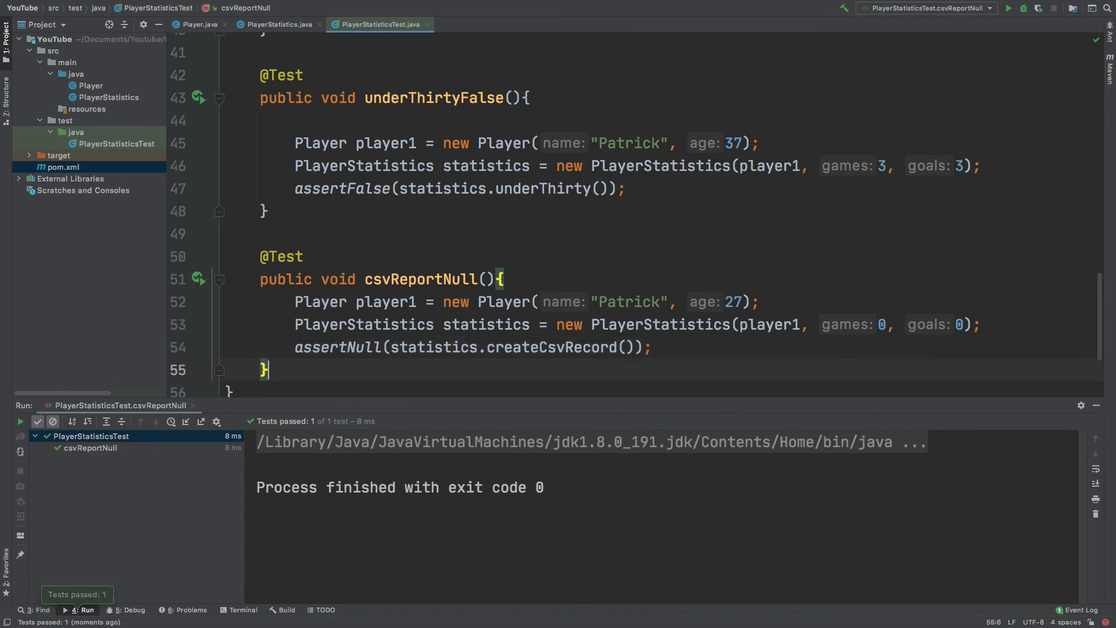
Step: Write csvReportNotNull with PlayerStatistics(player1, 3, 3) and assertNotNull(statistics.createCsvRecord())
key("Return")
key("Return")
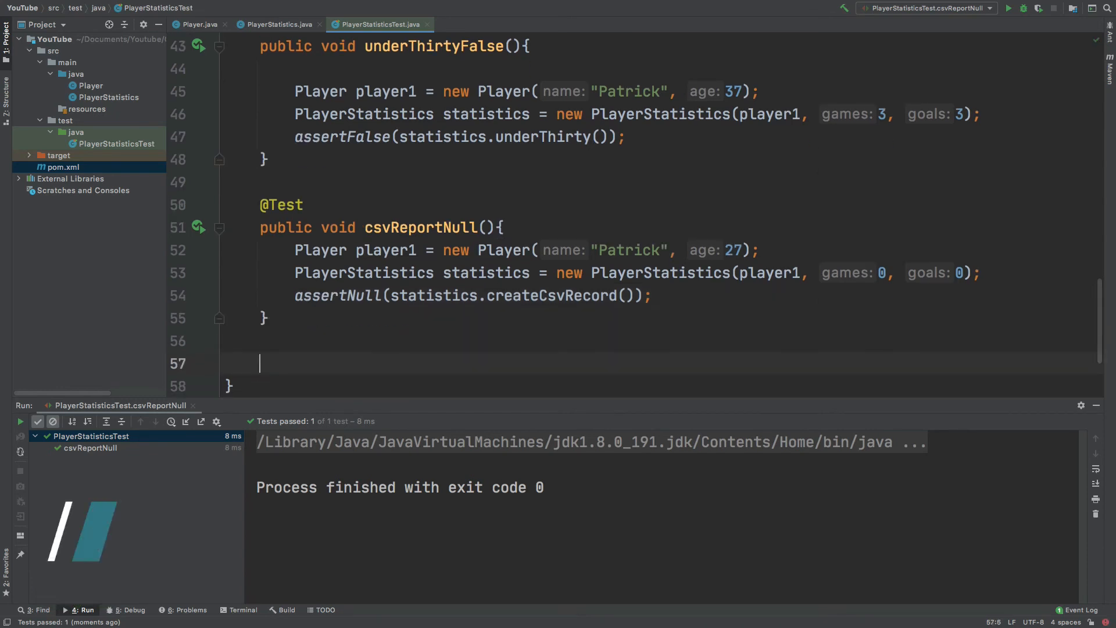
type("@Test")
key("Return")
type("public void csvReportNotNull(){")
key("Return")
key("Return")
type("Pla")
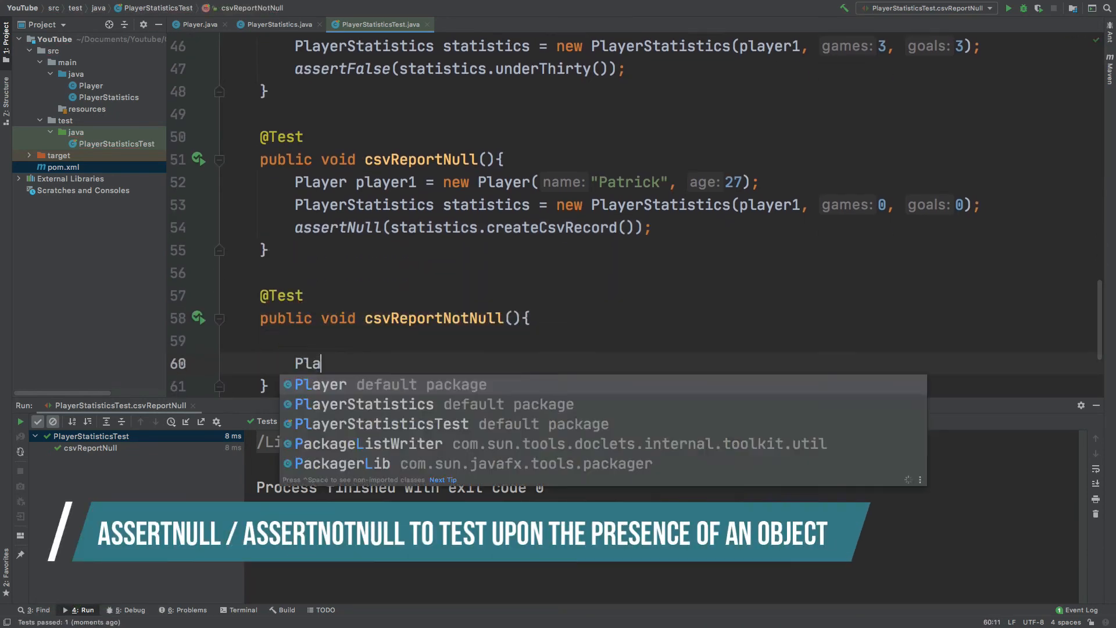
type("yer player1 = new Player(\"Patrick\", 27);")
key("Return")
type("PlayerStat")
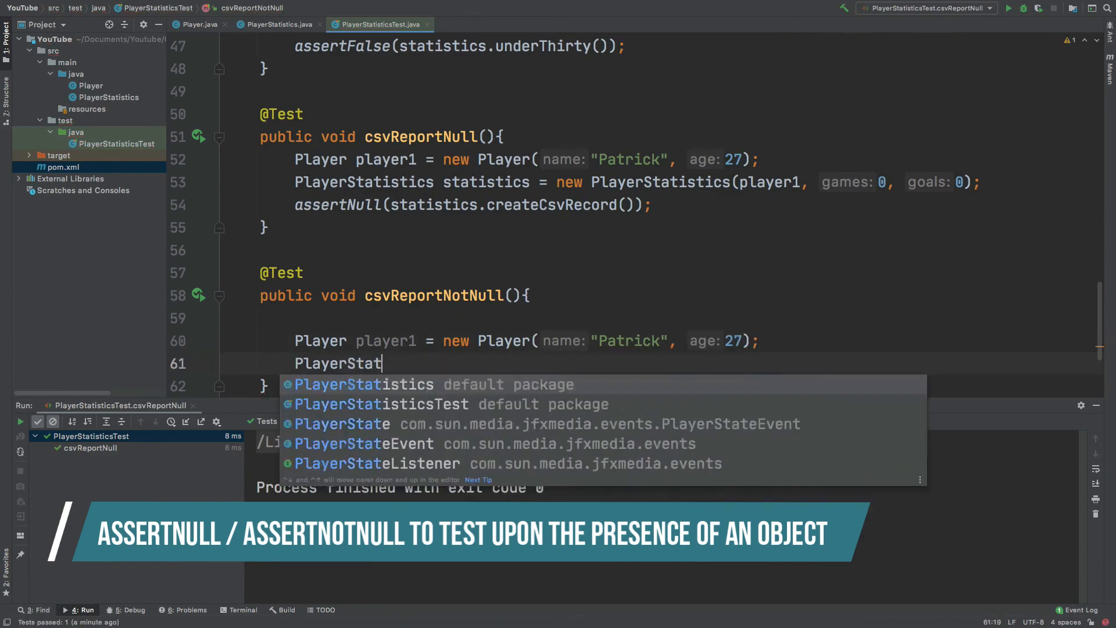
key("Return")
type("statistics = new Pl")
key("Return")
type("player1, 3, 3")
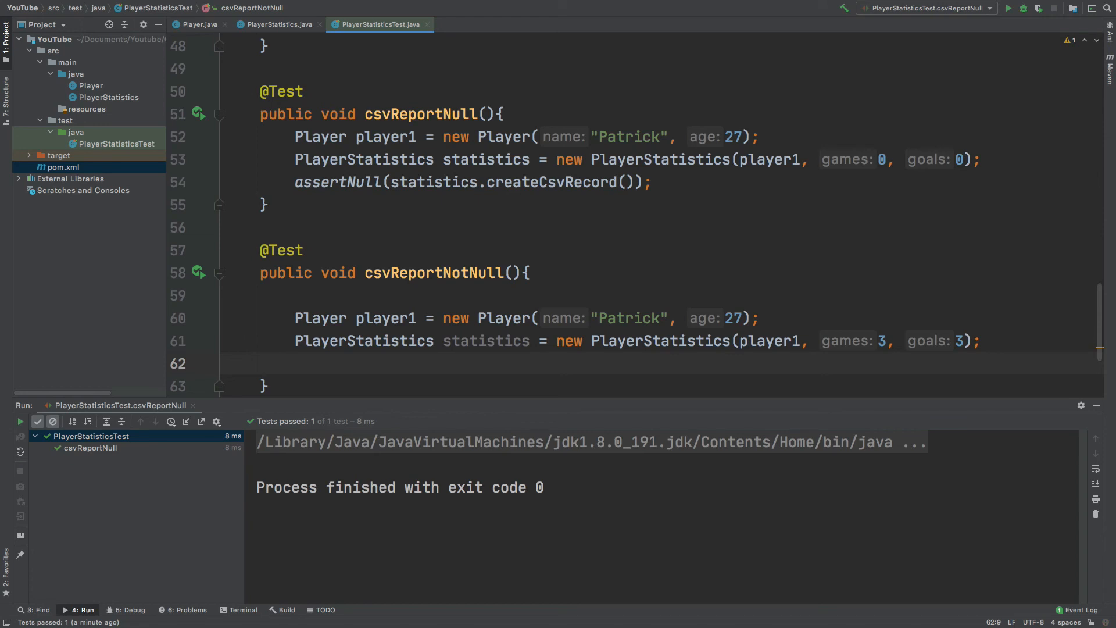
type("assertNot")
key("Return")
type("statistics.createCsvRecord());")
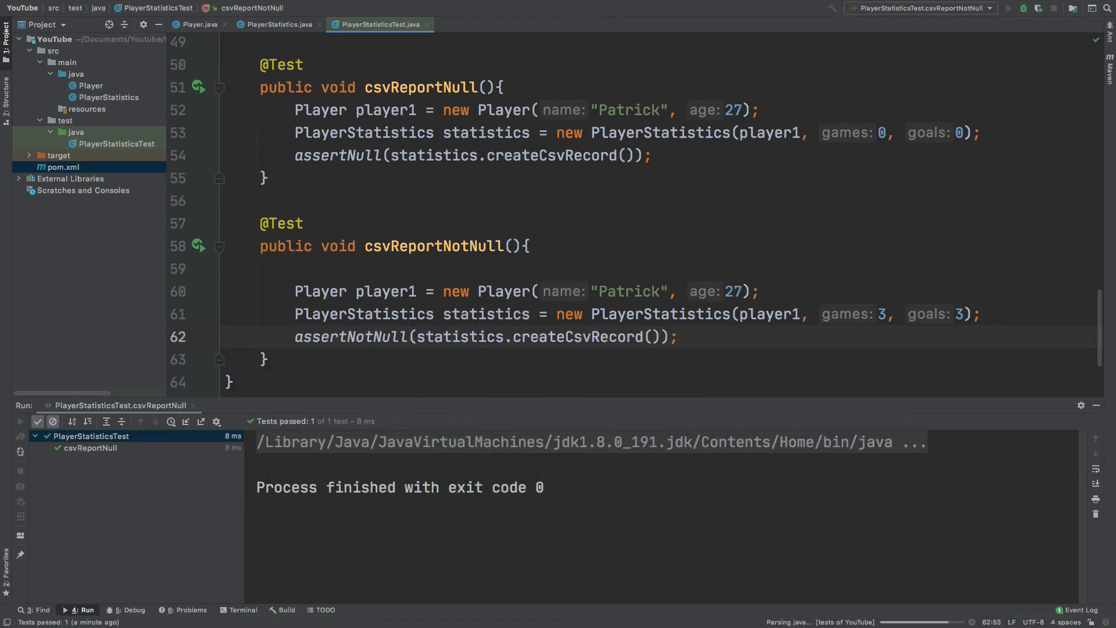
Step: Run csvReportNotNull, confirm it passes, and leave room for the next test
key("ctrl+r")
key("Down")
key("End")
key("Return")
key("Return")
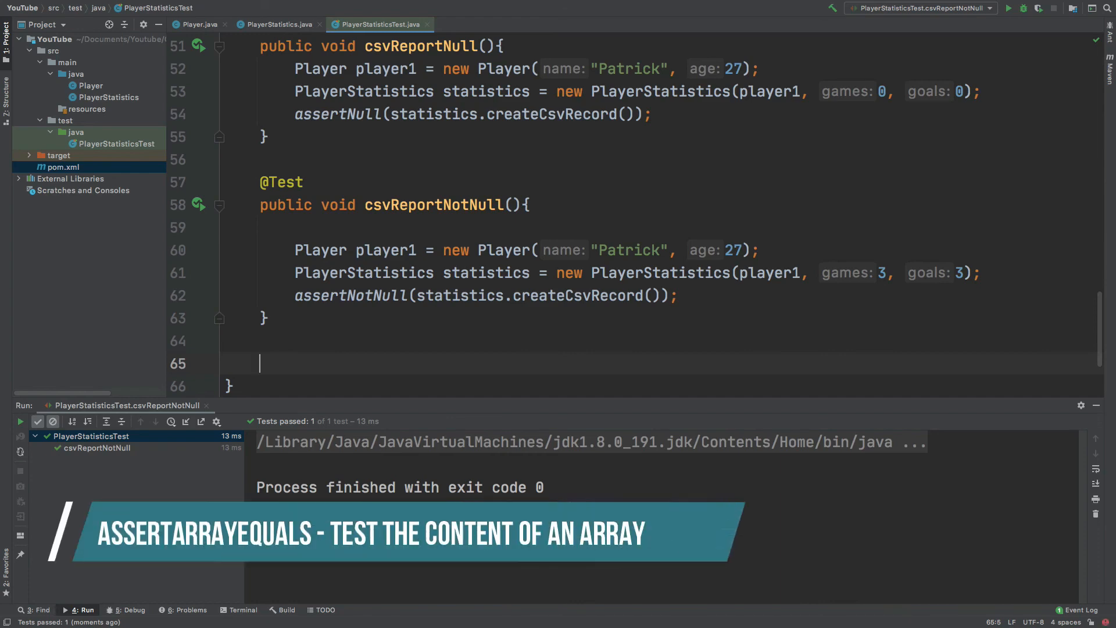
type("@Test")
Step: Write getCsvStatsRecord with PlayerStatistics(player1, 4, 8), expectedArray {2d, 0.5}, assertArrayEquals, and run it passing
key("Return")
type("public void getCsvStatsRecord(){")
key("Return")
key("Return")
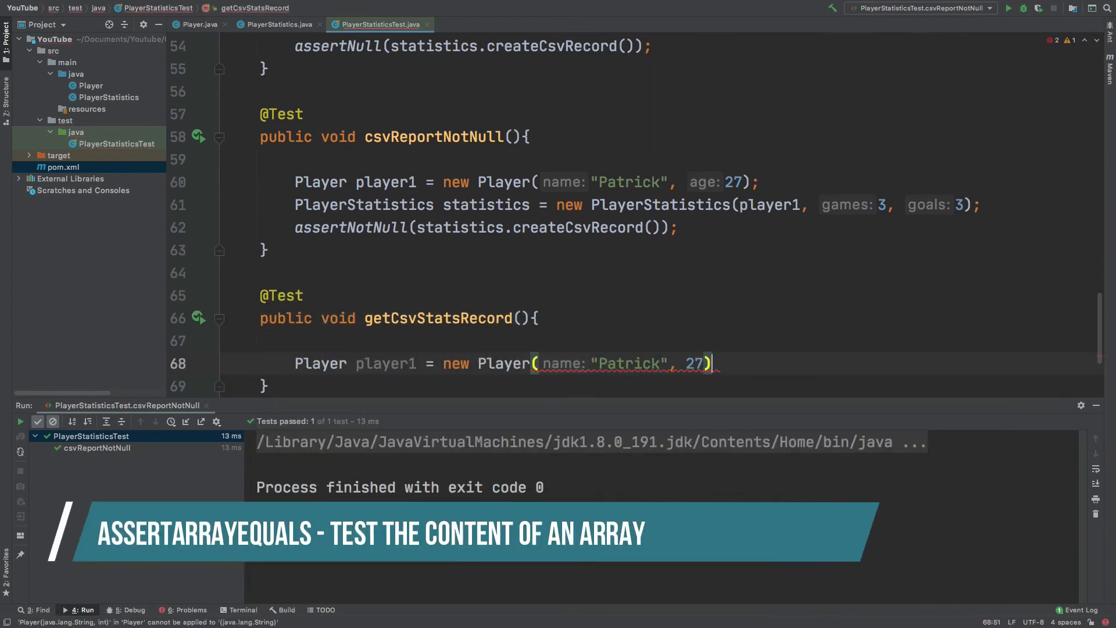
type("Player player1 = new Player(\"Patrick\", 27);")
key("Return")
type("PlayerStatistics statistics = new PlayerStatistics(player1, 4, 8")
key("Return")
type("Double[] expectedArray")
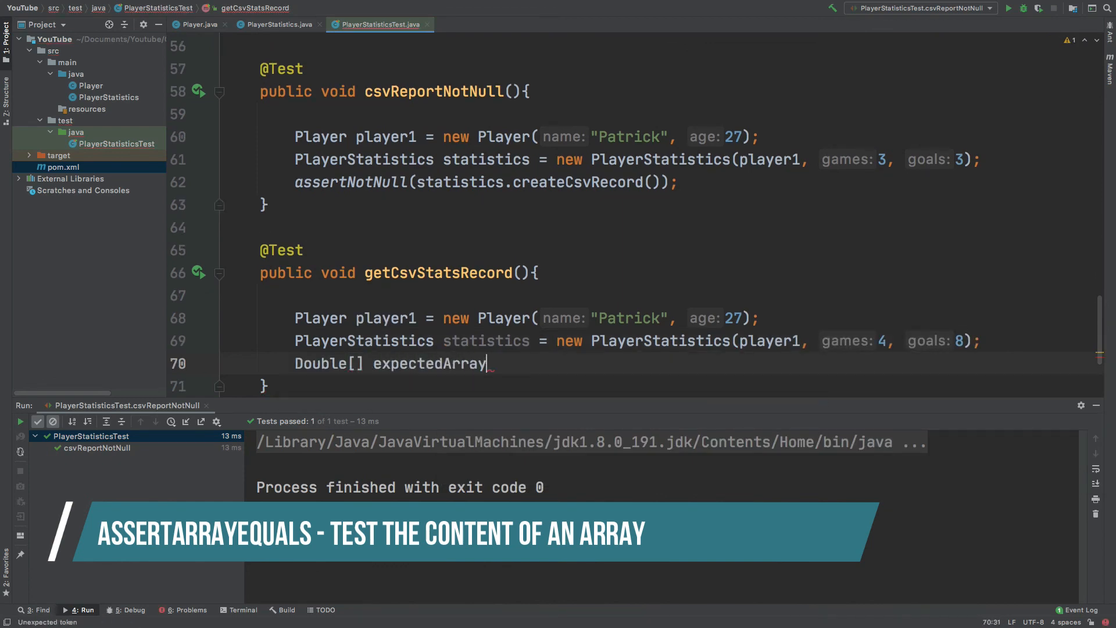
type(" = {2d, 0.5};")
key("Return")
type("assertArrayEquals(expectedArray, statistics.createCsvRecord());")
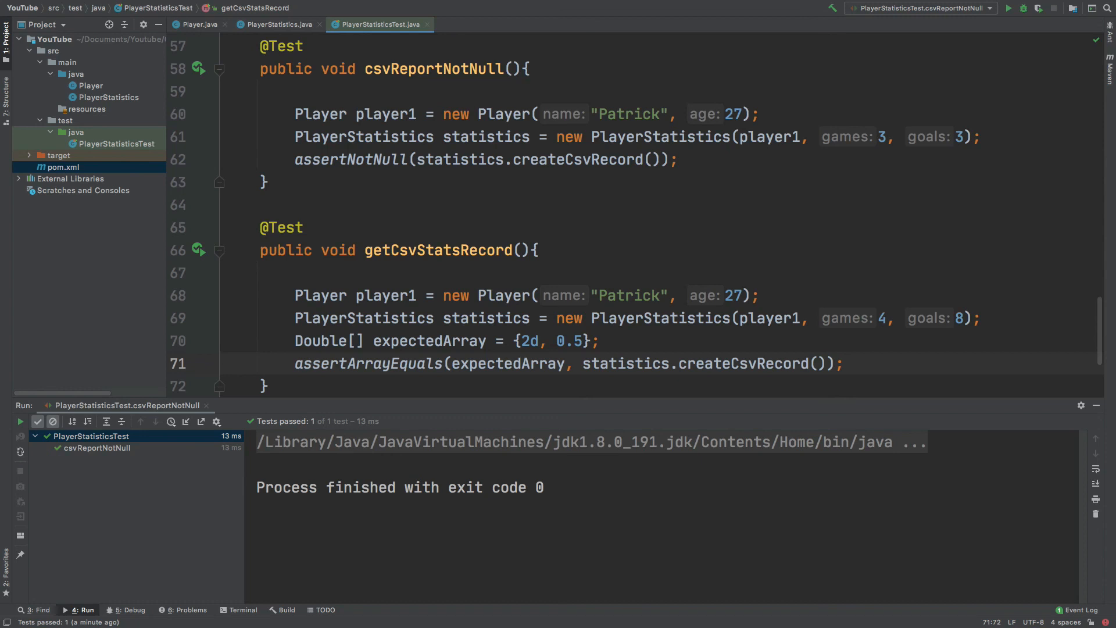
scroll(570, 216, "down", 1)
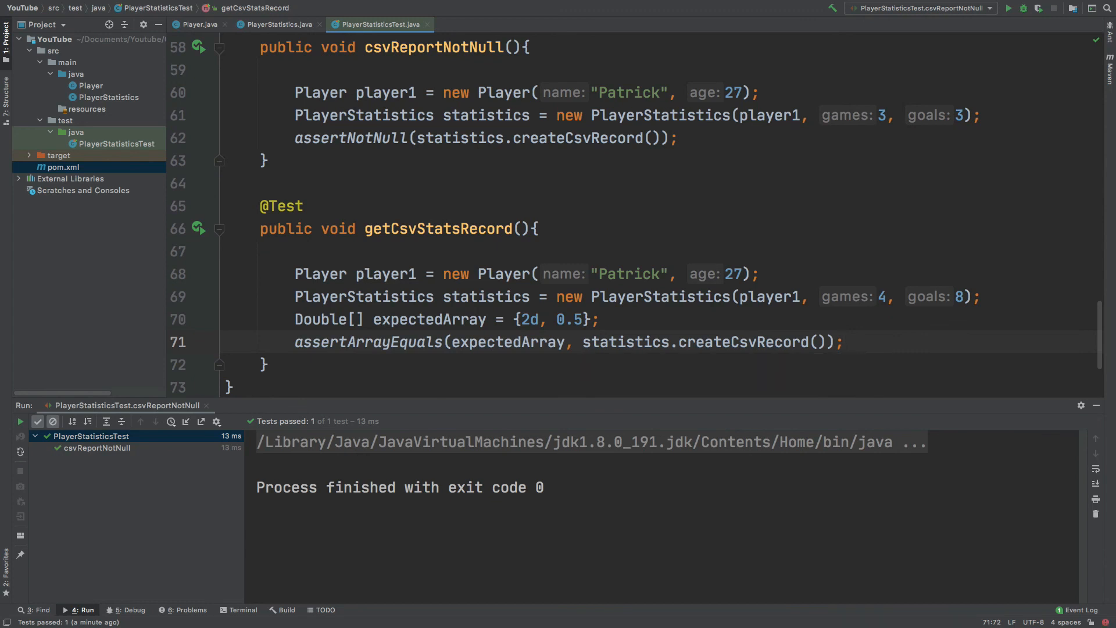
key("ctrl+shift+r")
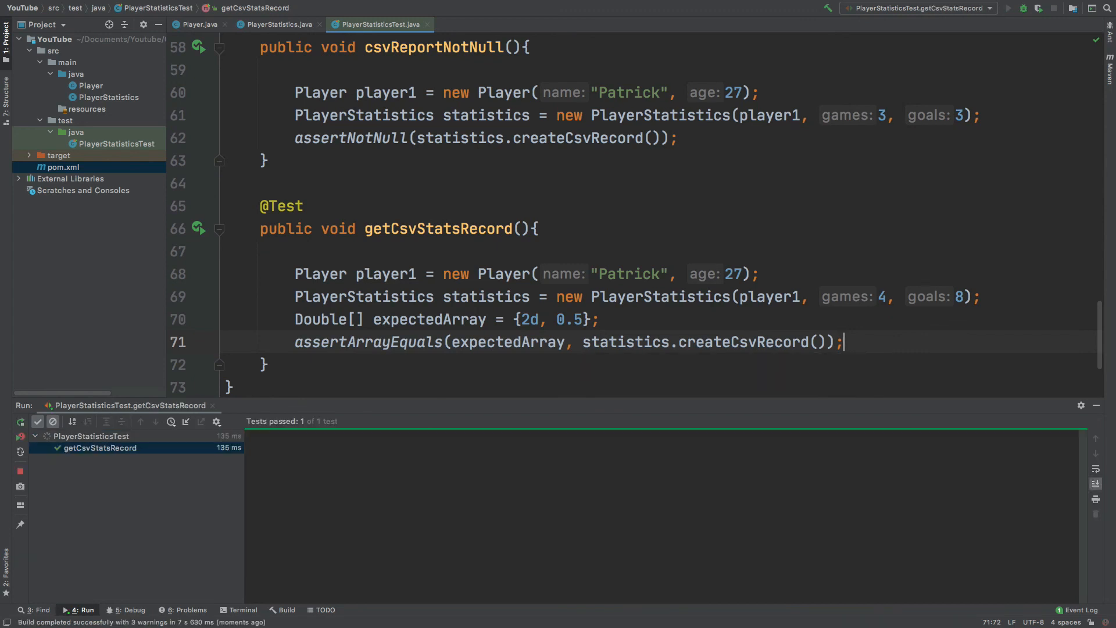